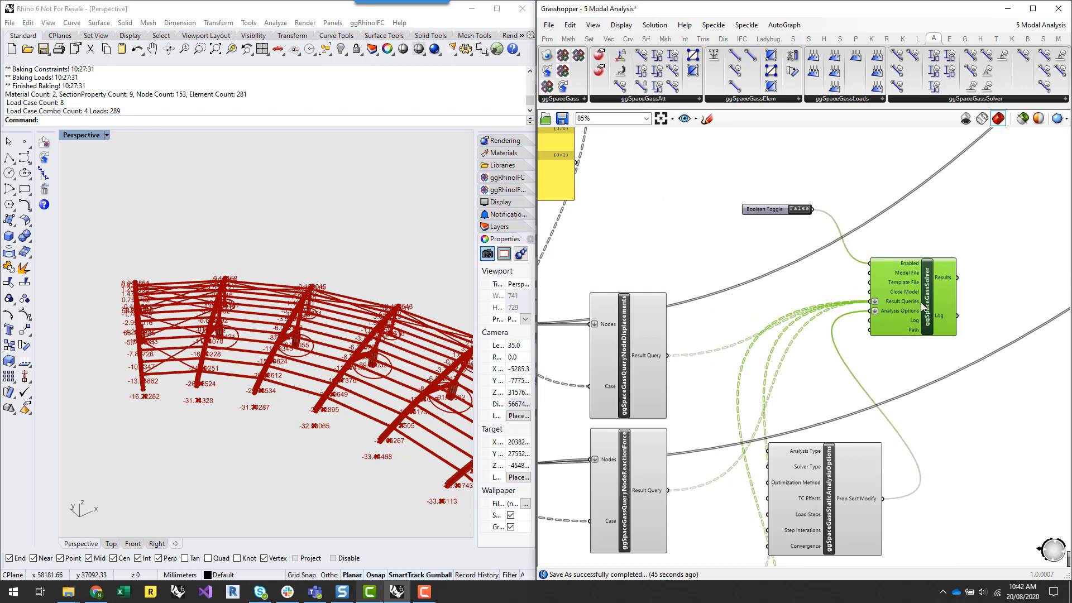
pyautogui.scroll(4, 907, 294)
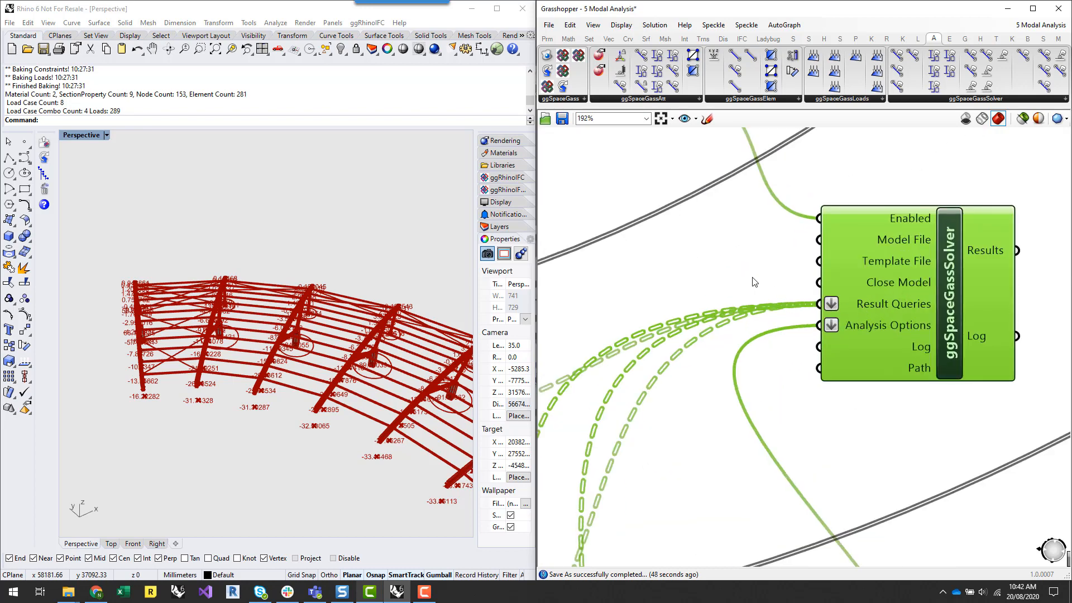
pyautogui.rightClick(872, 303)
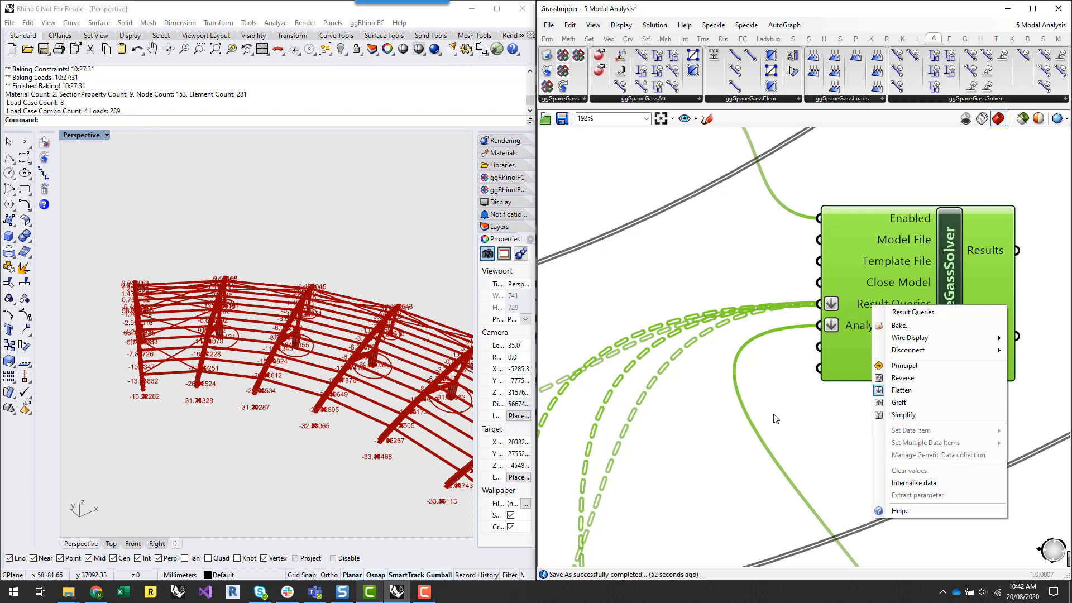
pyautogui.click(787, 409)
# Add a Data parameter and transfer all wires from the solver's Result Queries input to it.
pyautogui.scroll(-3, 715, 260)
pyautogui.doubleClick(731, 272)
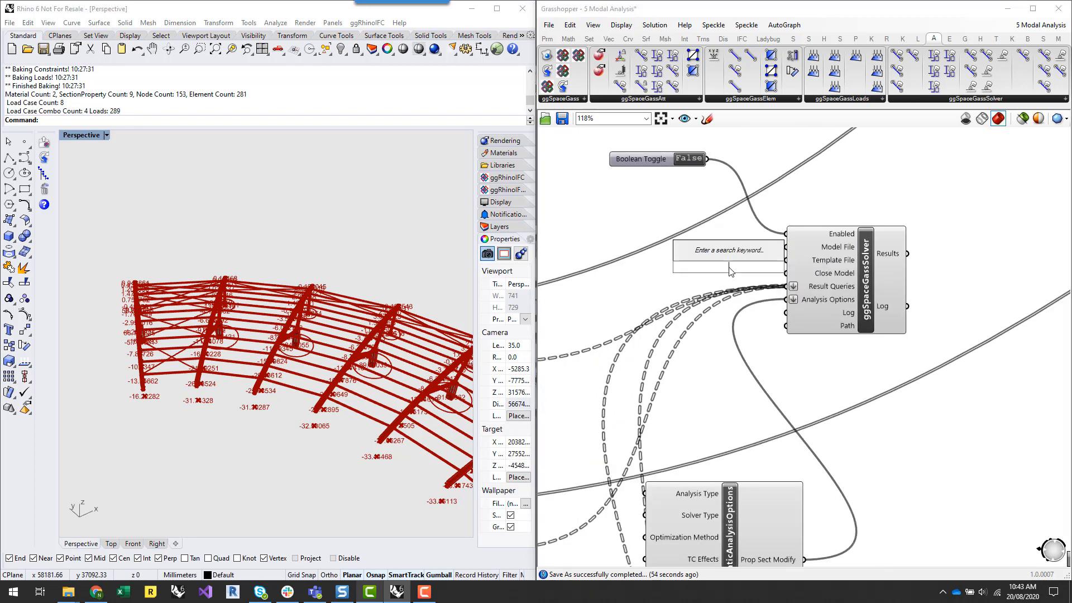
pyautogui.write('drat')
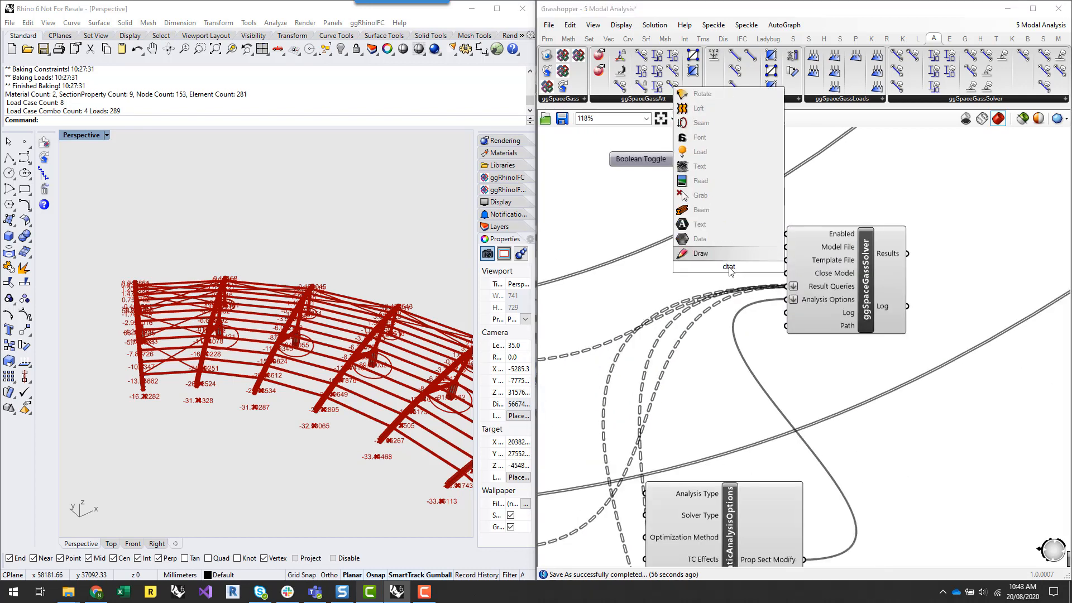
pyautogui.press('Return')
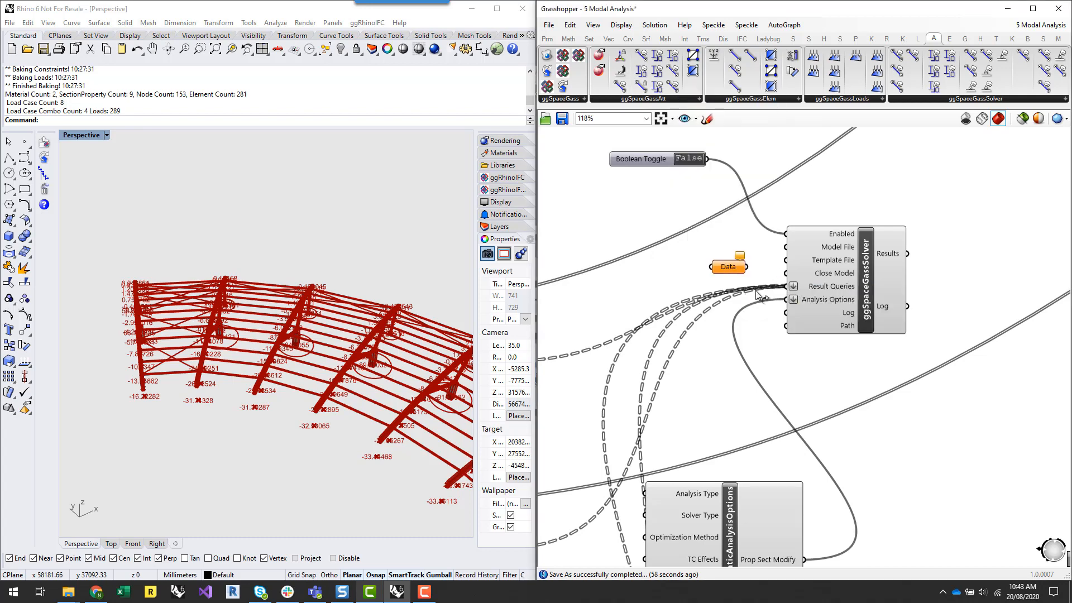
pyautogui.keyDown('ctrl'); pyautogui.keyDown('shift'); pyautogui.moveTo(756, 290); pyautogui.dragTo(621, 453); pyautogui.keyUp('shift'); pyautogui.keyUp('ctrl')
pyautogui.click(671, 392)
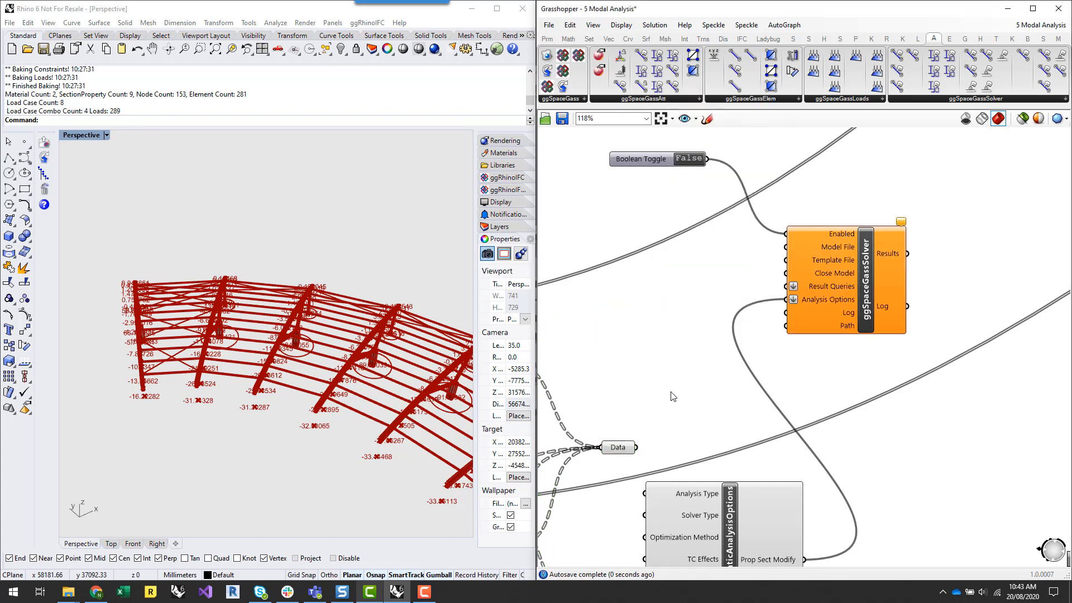
# Place the Data parameter beside the result query components and move the ggSpaceGassStaticAnalysisOptions component farther below the solver.
pyautogui.moveTo(730, 346); pyautogui.dragTo(941, 228, button='right')
pyautogui.moveTo(837, 331); pyautogui.dragTo(785, 550)
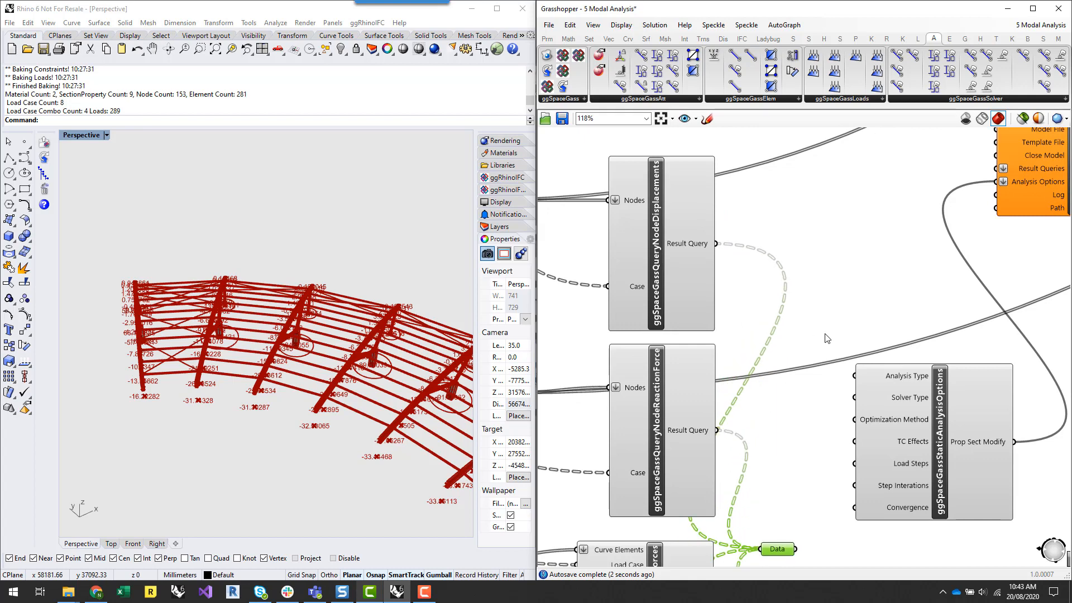
pyautogui.scroll(-5, 827, 339)
pyautogui.moveTo(891, 417); pyautogui.dragTo(936, 456)
pyautogui.click(859, 327)
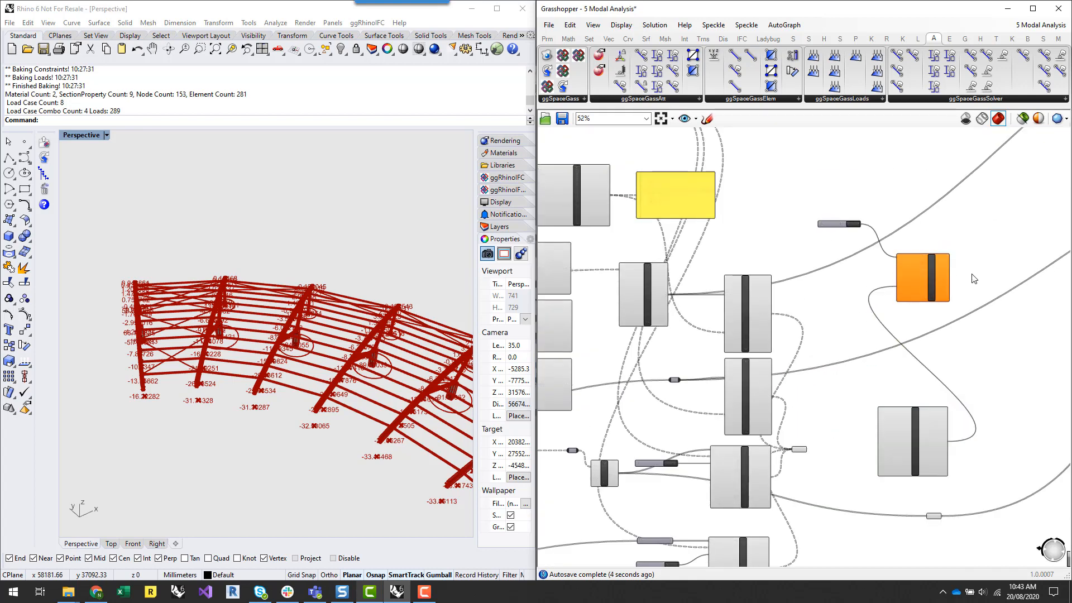
# Add a ggSpaceGassQueryModalFrequencies component on the canvas above the Boolean Toggle.
pyautogui.scroll(5, 854, 184)
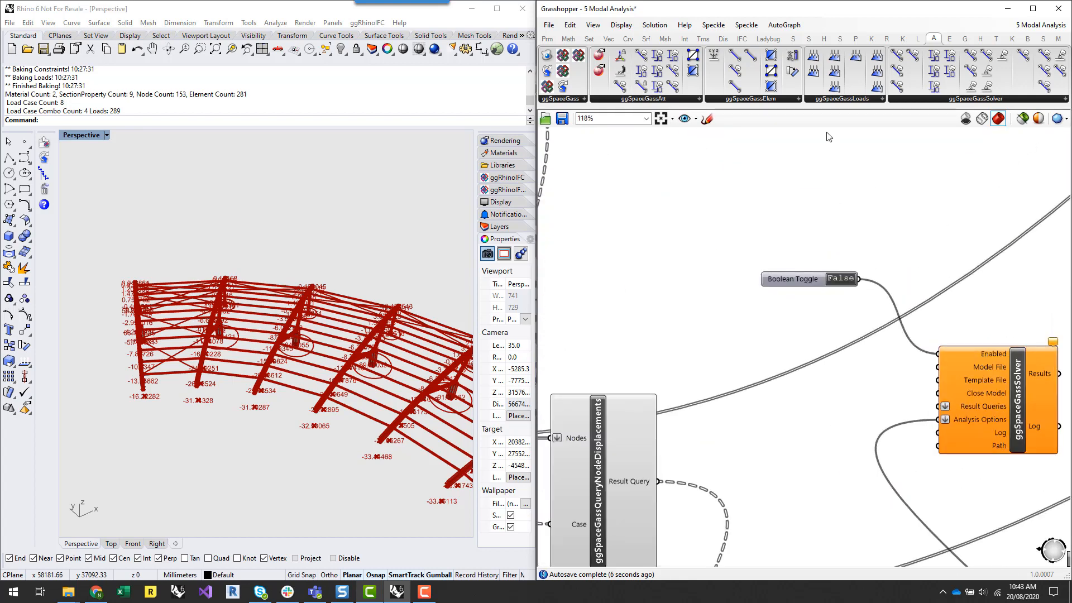
pyautogui.click(924, 99)
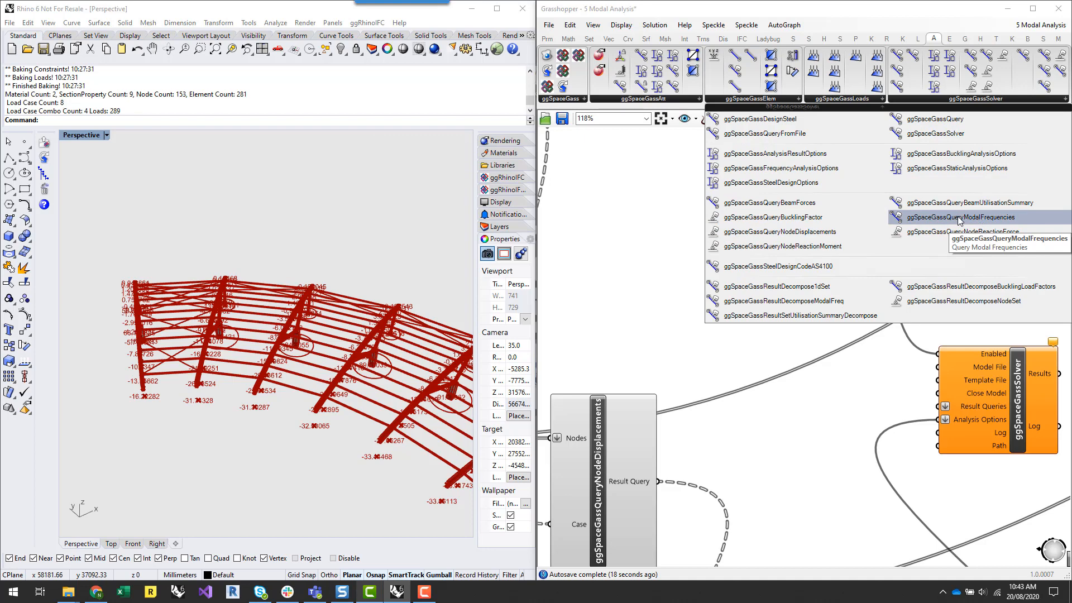
pyautogui.click(974, 220)
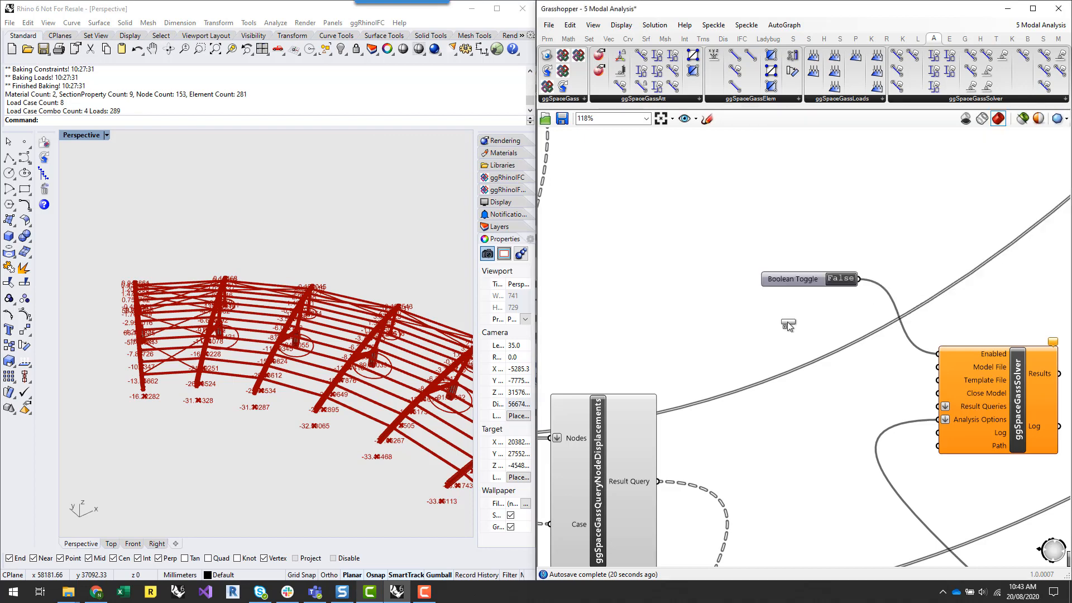
pyautogui.click(694, 210)
pyautogui.scroll(-3, 745, 357)
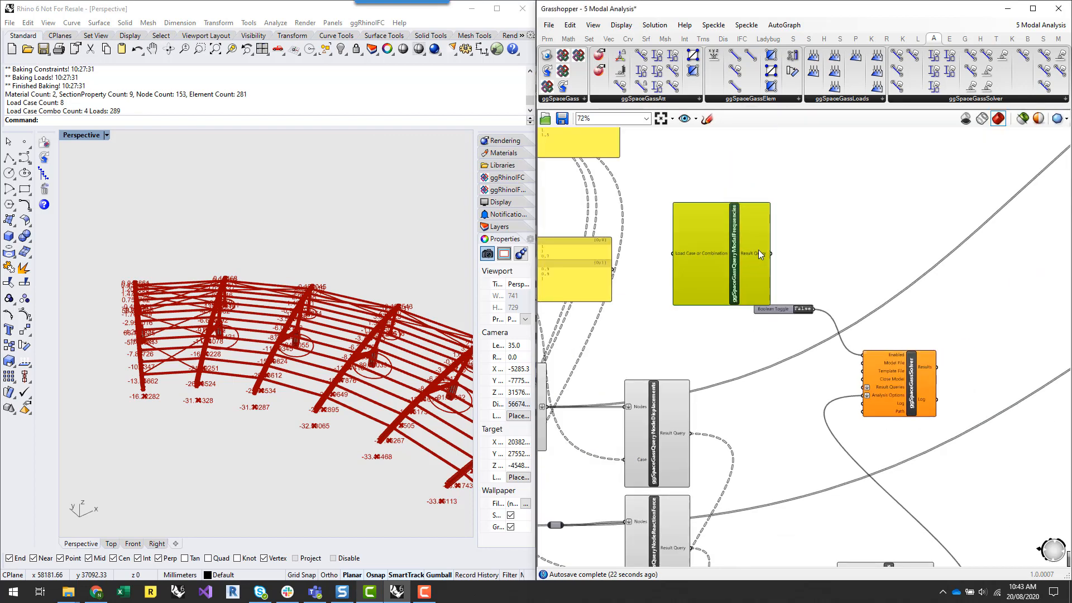
# Connect the mySelfWeight LoadCase output to the modal frequencies query's Load Case or Combination input.
pyautogui.scroll(3, 765, 249)
pyautogui.scroll(1, 779, 248)
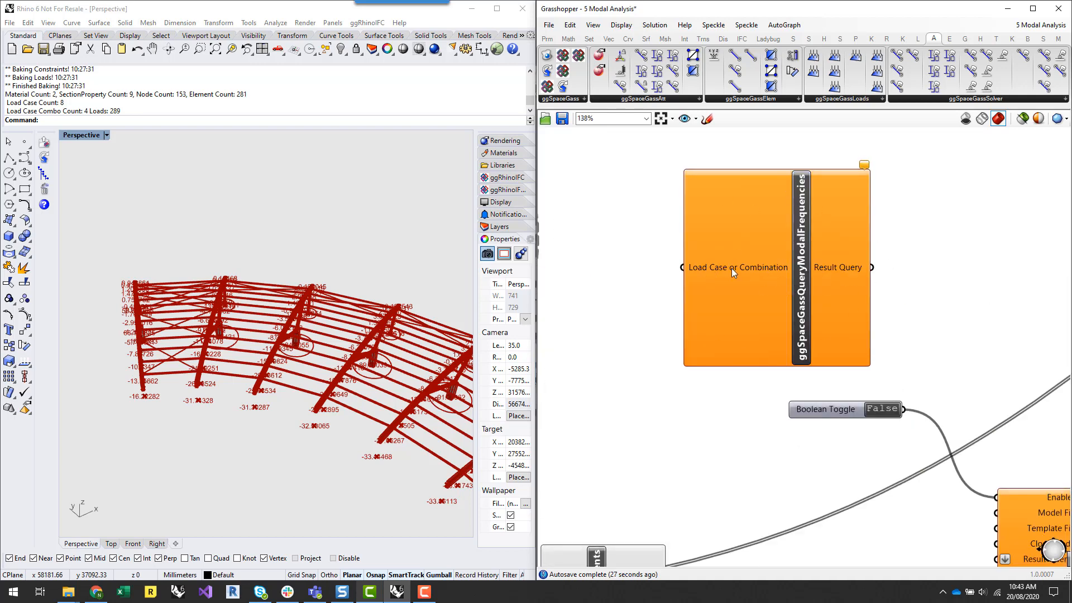
pyautogui.scroll(-5, 787, 272)
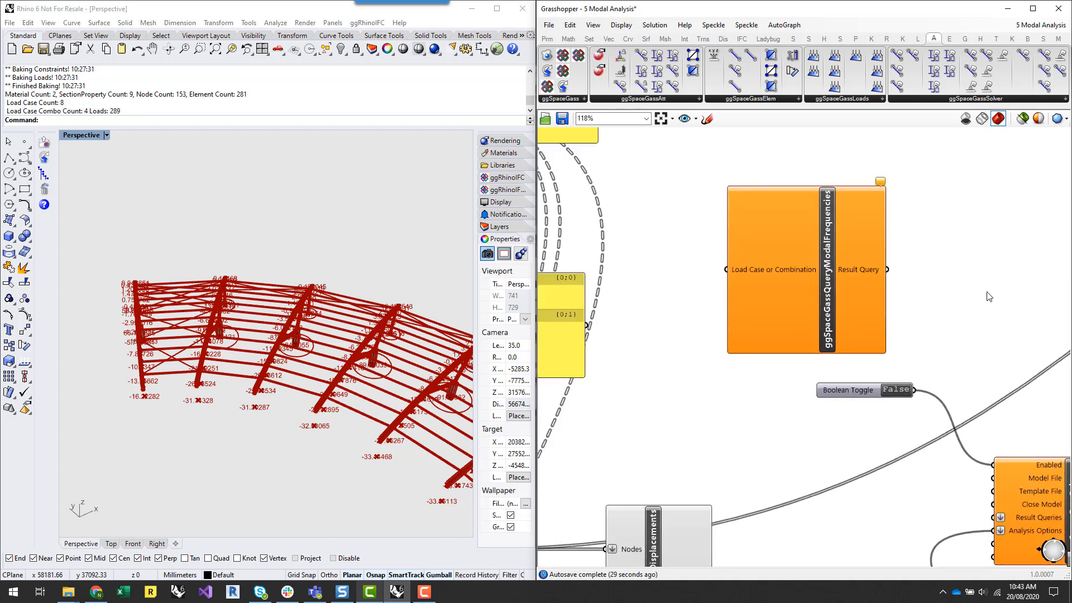
pyautogui.scroll(-1, 903, 299)
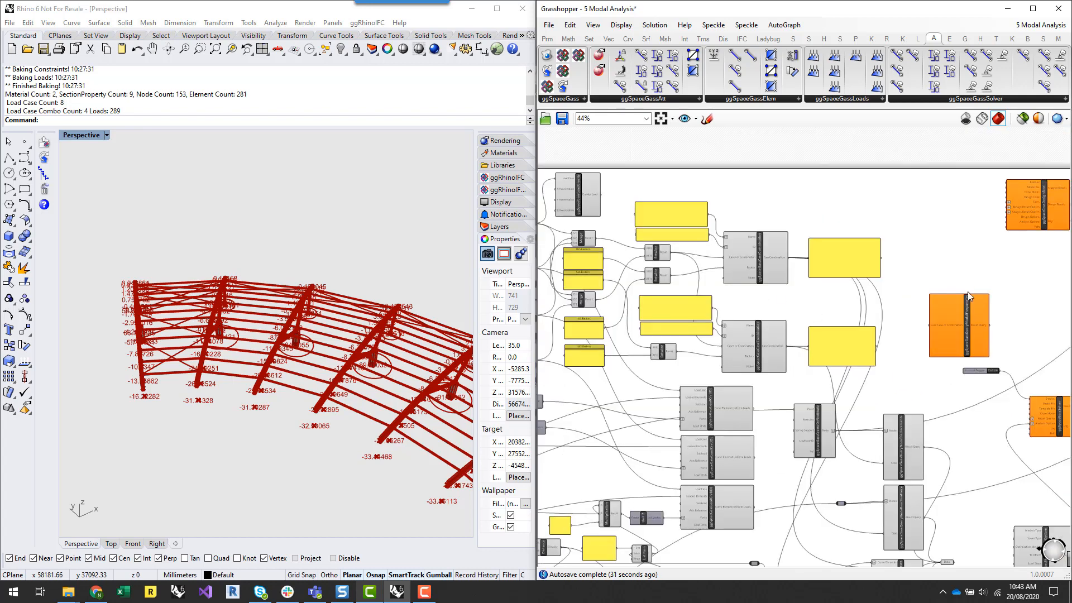
pyautogui.scroll(2, 632, 263)
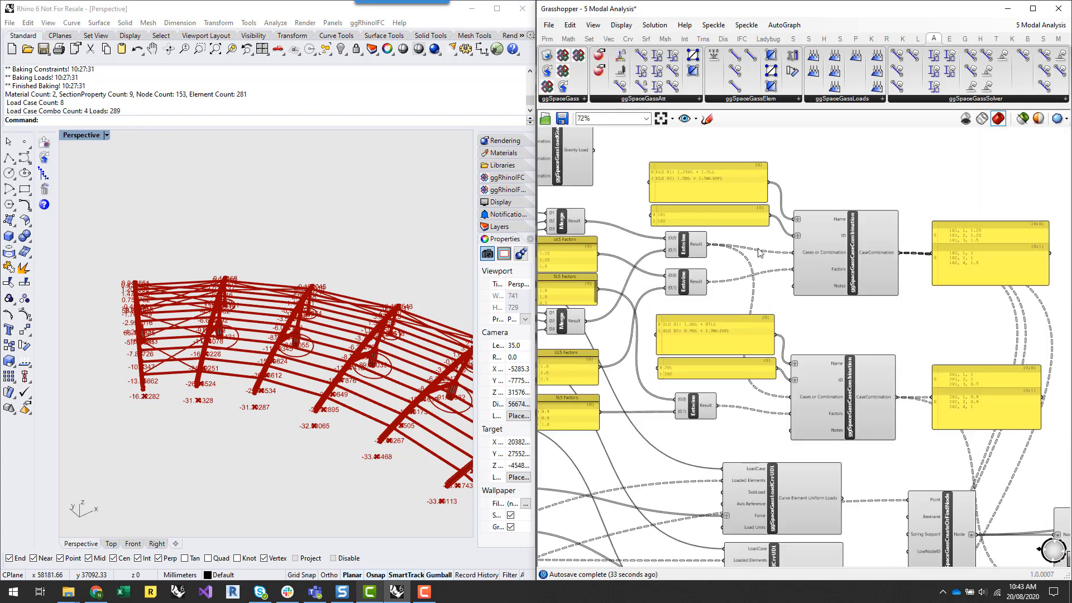
pyautogui.scroll(-2, 871, 286)
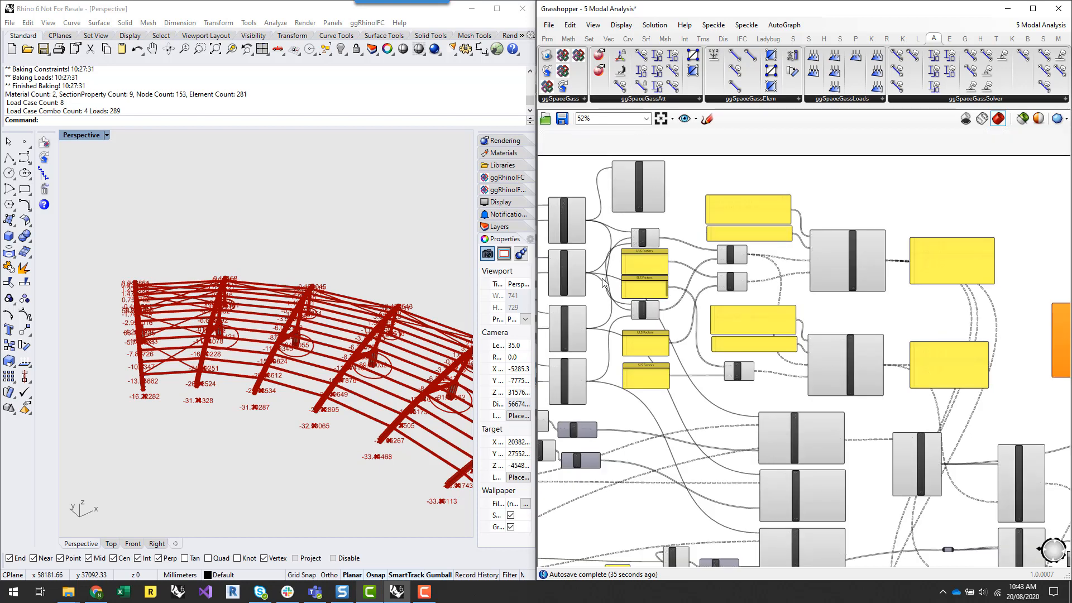
pyautogui.scroll(3, 590, 260)
pyautogui.moveTo(593, 264); pyautogui.dragTo(788, 257, button='right')
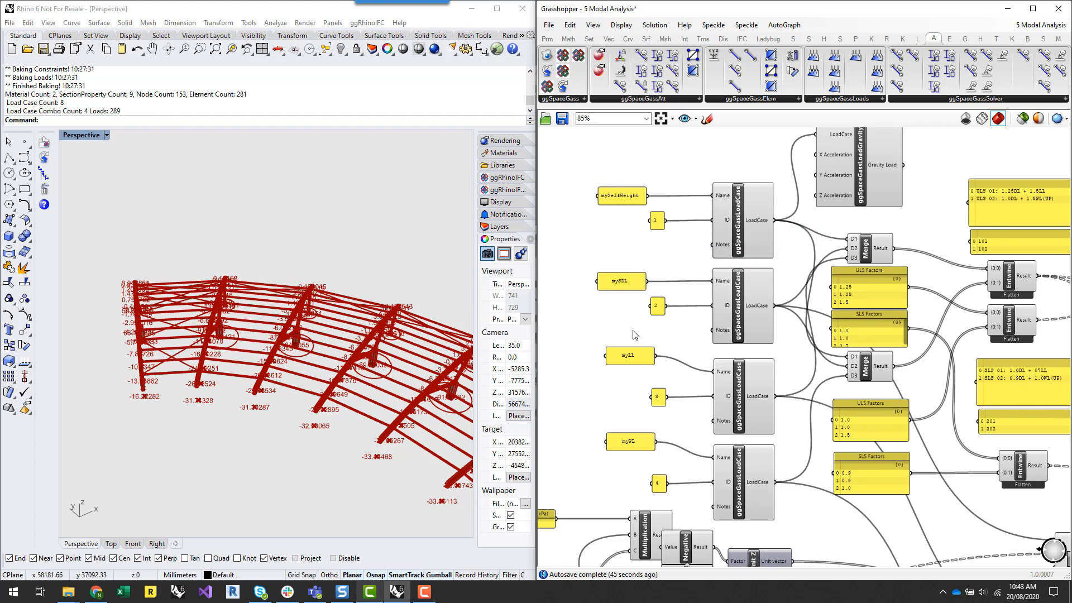
pyautogui.moveTo(776, 222); pyautogui.dragTo(808, 324)
pyautogui.scroll(-3, 692, 222)
pyautogui.scroll(4, 850, 279)
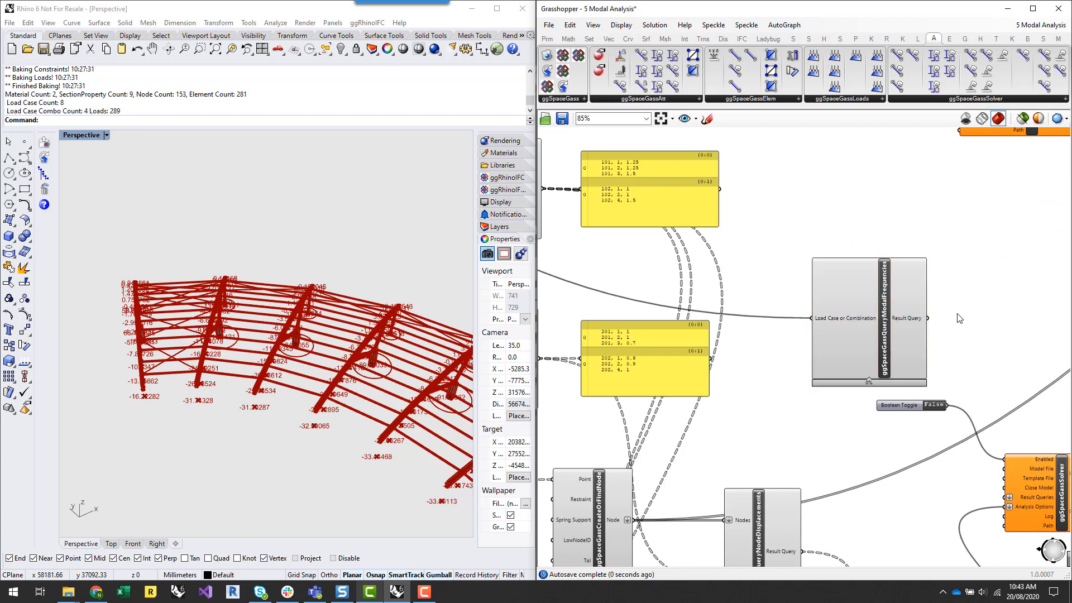
# Connect the modal frequencies query's Result Query output to the Result Queries input of ggSpaceGassSolver.
pyautogui.moveTo(917, 304); pyautogui.dragTo(742, 243, button='right')
pyautogui.moveTo(742, 240); pyautogui.dragTo(820, 422)
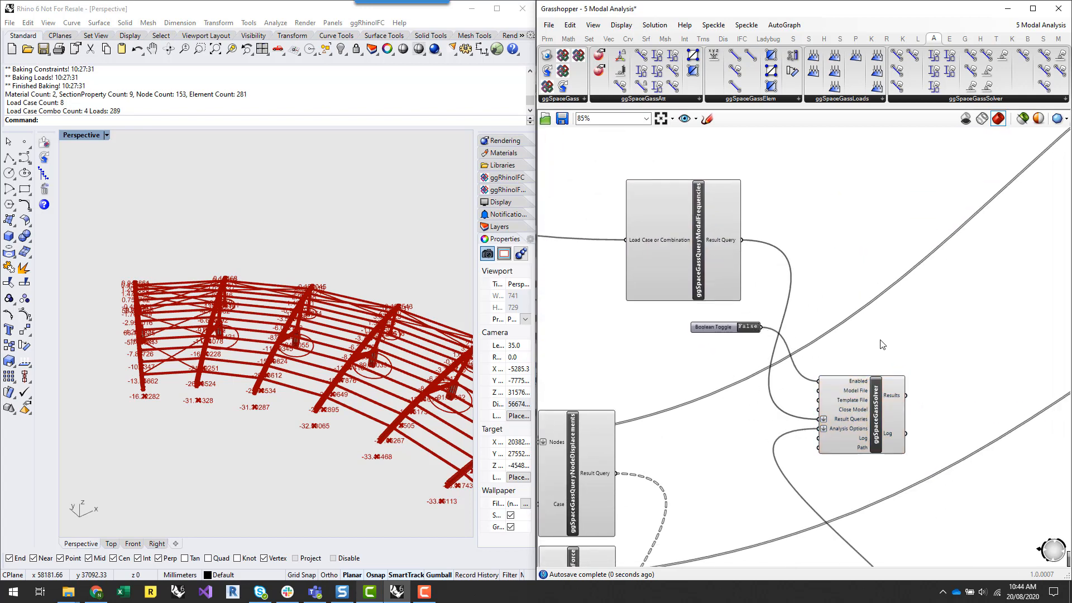
pyautogui.scroll(3, 900, 455)
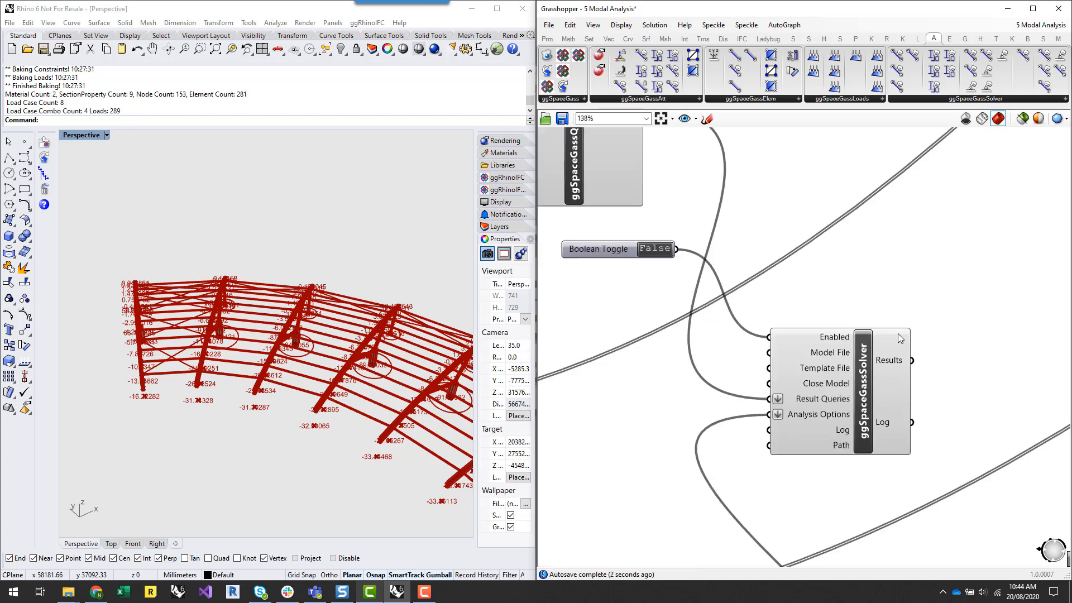
# Turn off the preview for the whole group of result display components to the right of the solver.
pyautogui.moveTo(851, 281); pyautogui.dragTo(987, 373, button='right')
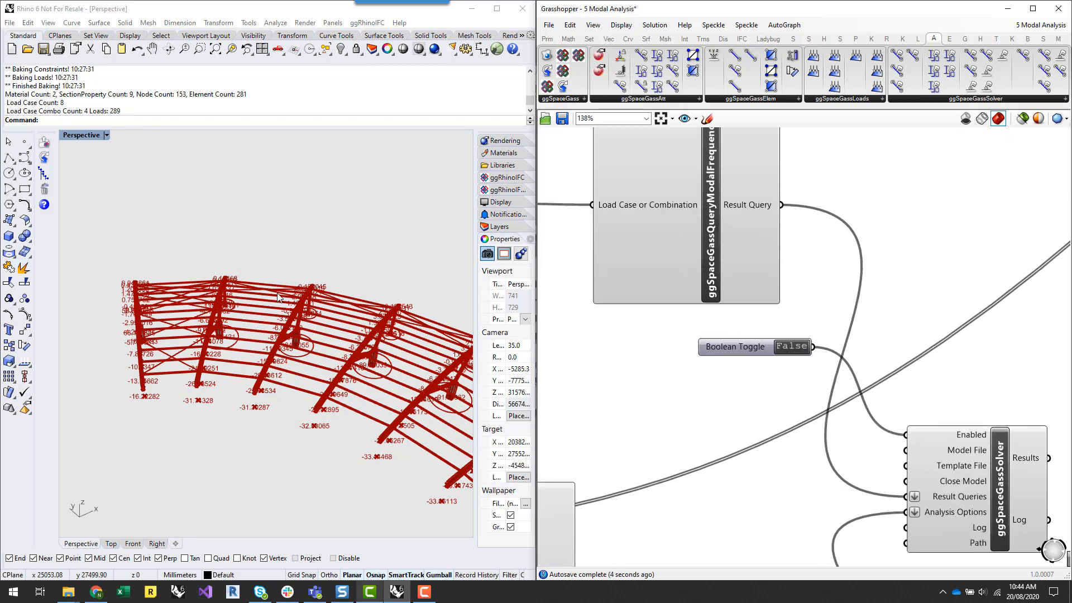
pyautogui.scroll(-3, 279, 298)
pyautogui.scroll(-5, 658, 384)
pyautogui.moveTo(1001, 414); pyautogui.dragTo(879, 446, button='right')
pyautogui.moveTo(764, 198); pyautogui.dragTo(1033, 461)
pyautogui.rightClick(983, 355)
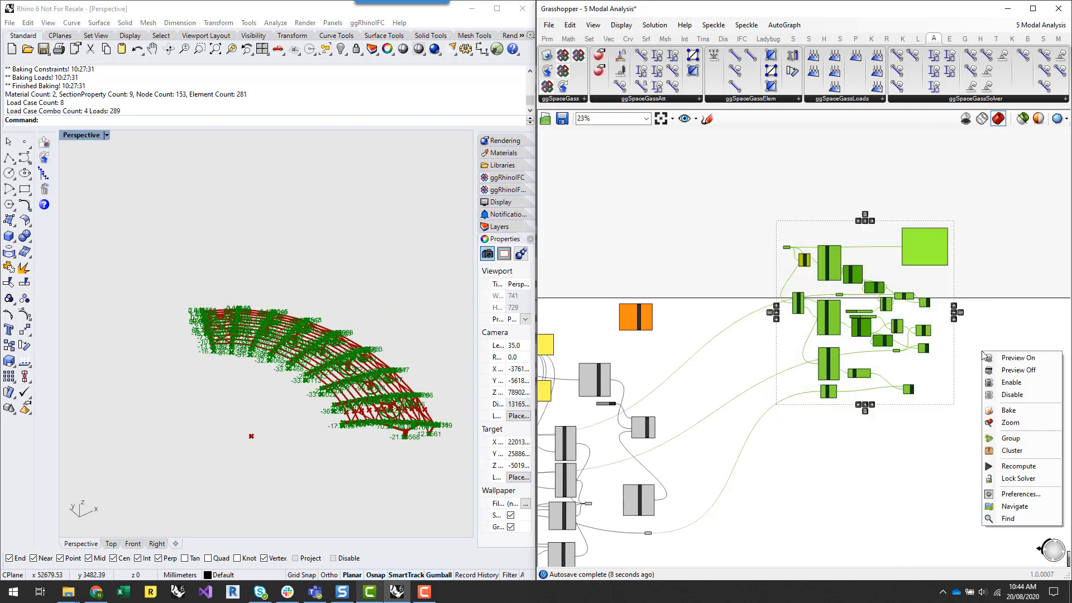
pyautogui.click(1018, 370)
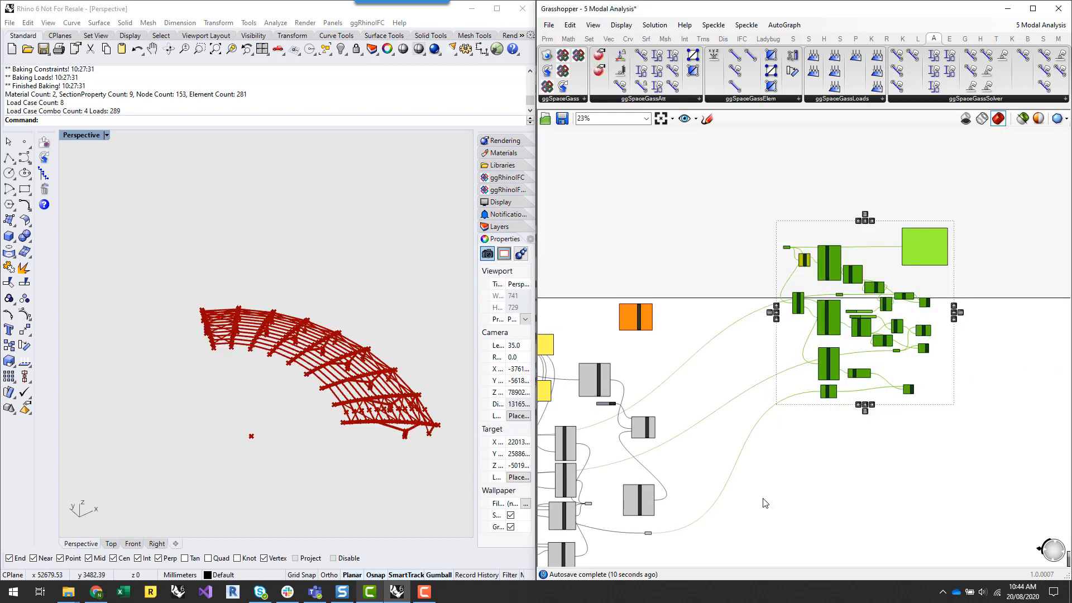
pyautogui.click(790, 472)
# Add a ggSpaceGassFrequencyAnalysisOptions component and position it between the solver and the static analysis options.
pyautogui.scroll(5, 786, 389)
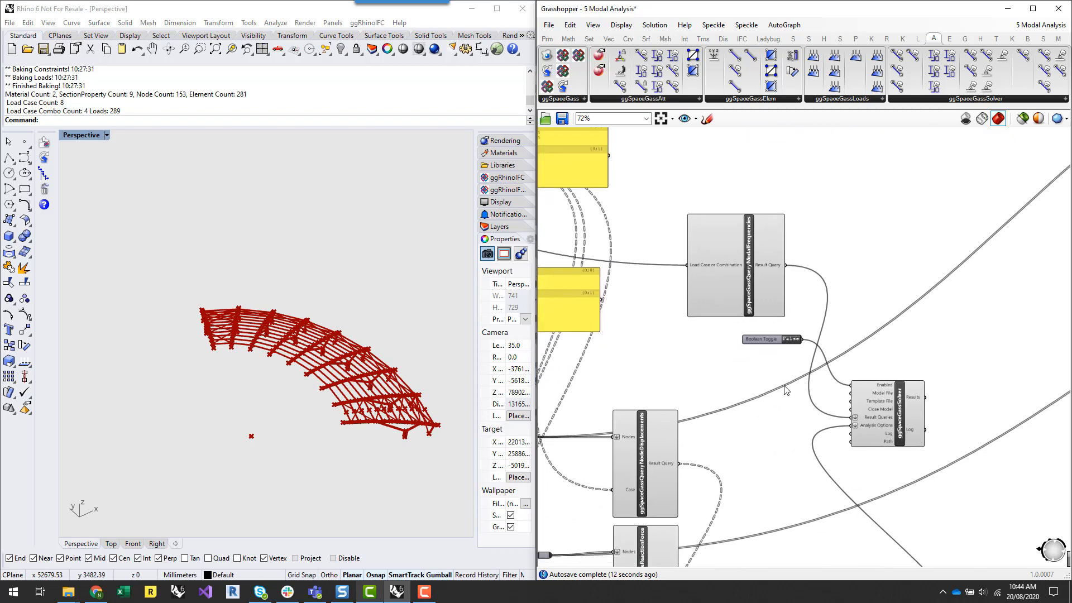
pyautogui.scroll(1, 786, 390)
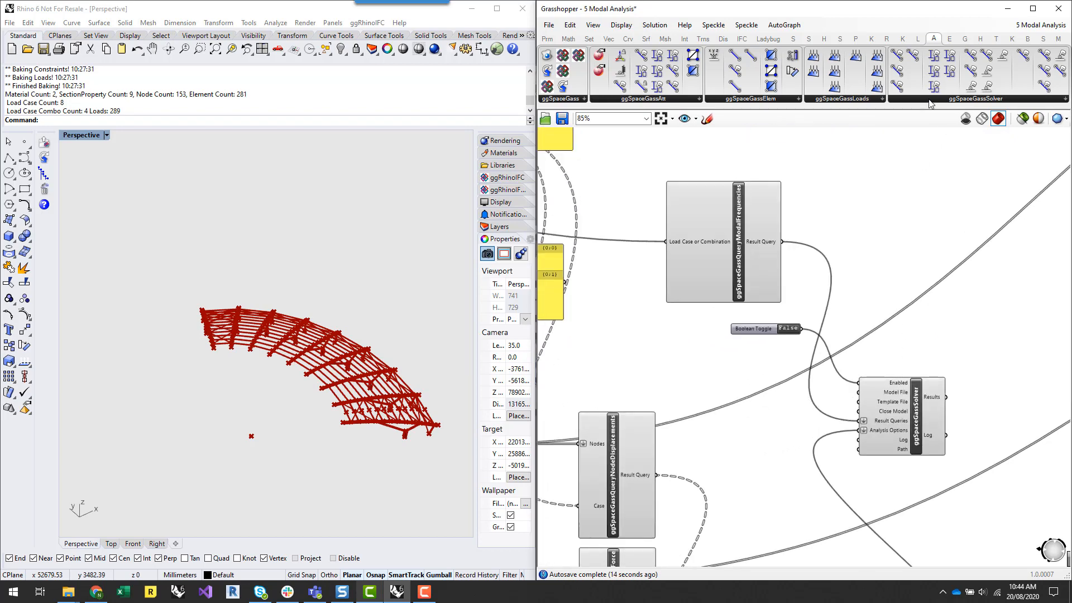
pyautogui.click(926, 98)
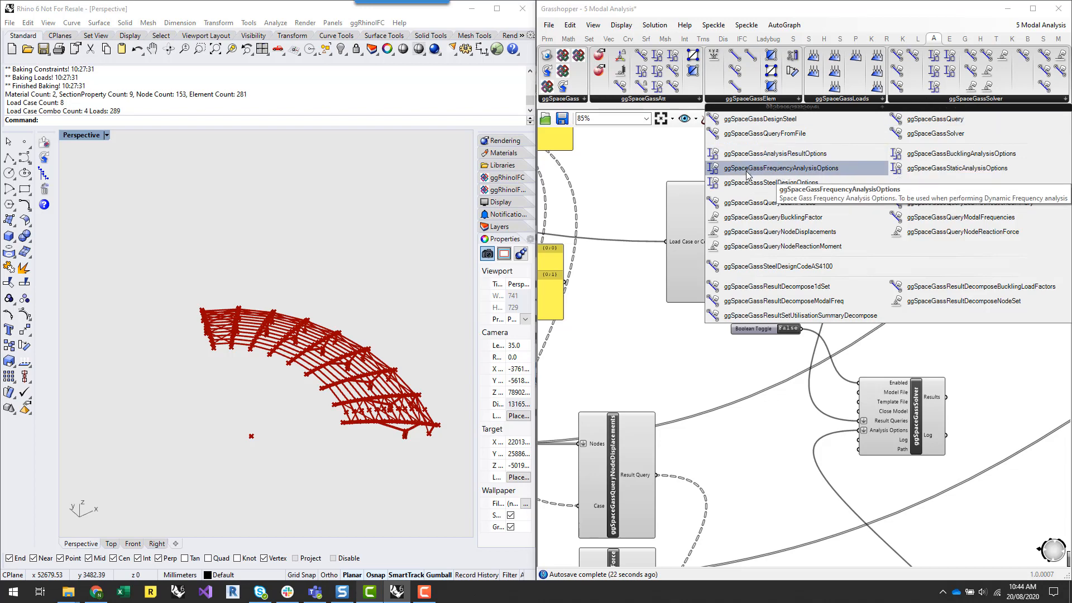
pyautogui.click(849, 168)
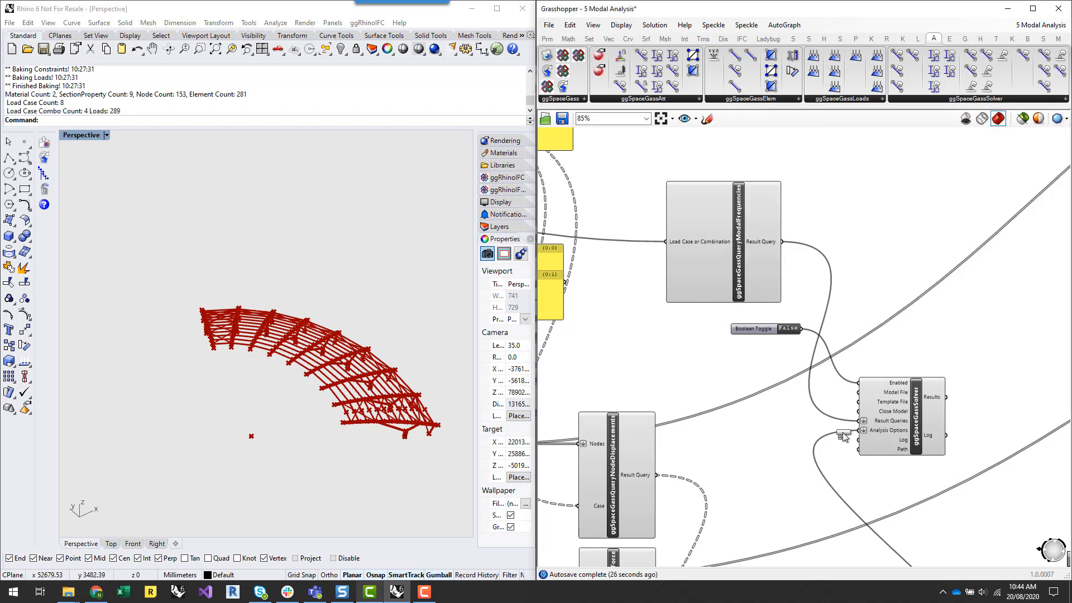
pyautogui.click(820, 533)
pyautogui.moveTo(917, 440); pyautogui.dragTo(908, 400, button='right')
pyautogui.moveTo(839, 385); pyautogui.dragTo(814, 382)
pyautogui.click(887, 451)
# Connect the frequency options' Prop Sect Modify output to the solver's Analysis Options, keeping the static analysis options wire.
pyautogui.scroll(3, 829, 414)
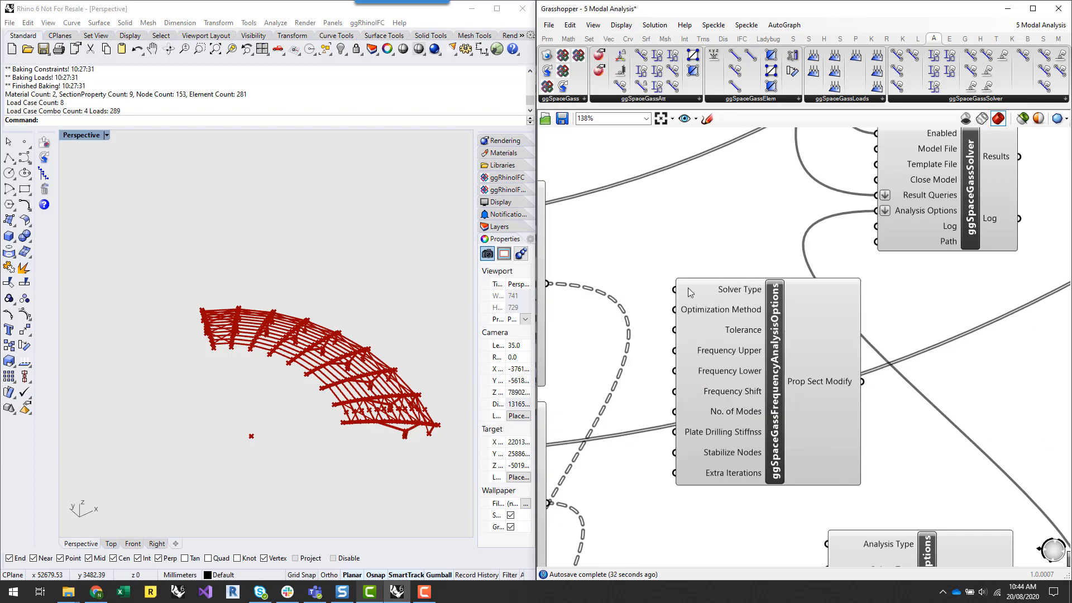
pyautogui.moveTo(729, 395)
pyautogui.moveTo(748, 413)
pyautogui.moveTo(862, 381); pyautogui.dragTo(874, 211)
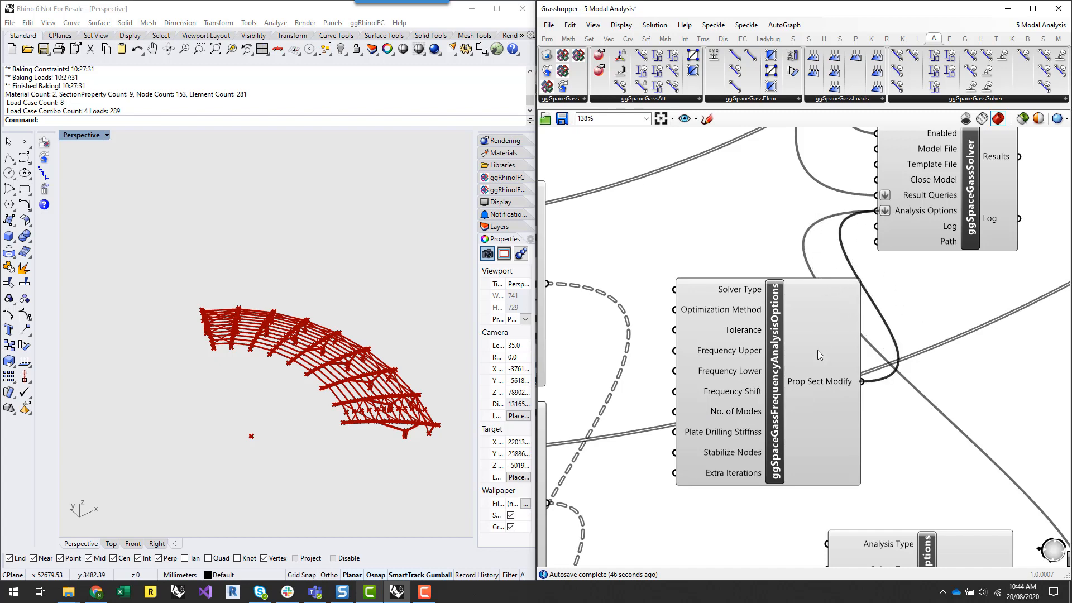
# Move the ggSpaceGassStaticAnalysisOptions component directly beneath the frequency analysis options component.
pyautogui.scroll(-3, 818, 350)
pyautogui.moveTo(867, 436); pyautogui.dragTo(783, 422)
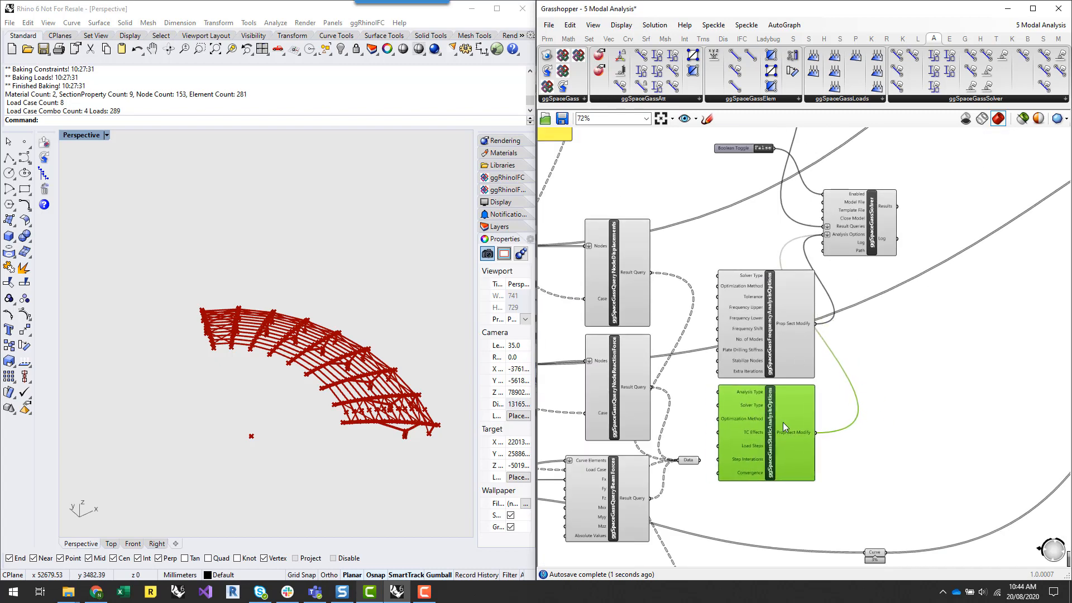
pyautogui.click(899, 430)
# Move the Boolean Toggle slightly lower, so it sits closer to the height of the solver's Enabled input.
pyautogui.scroll(2, 770, 304)
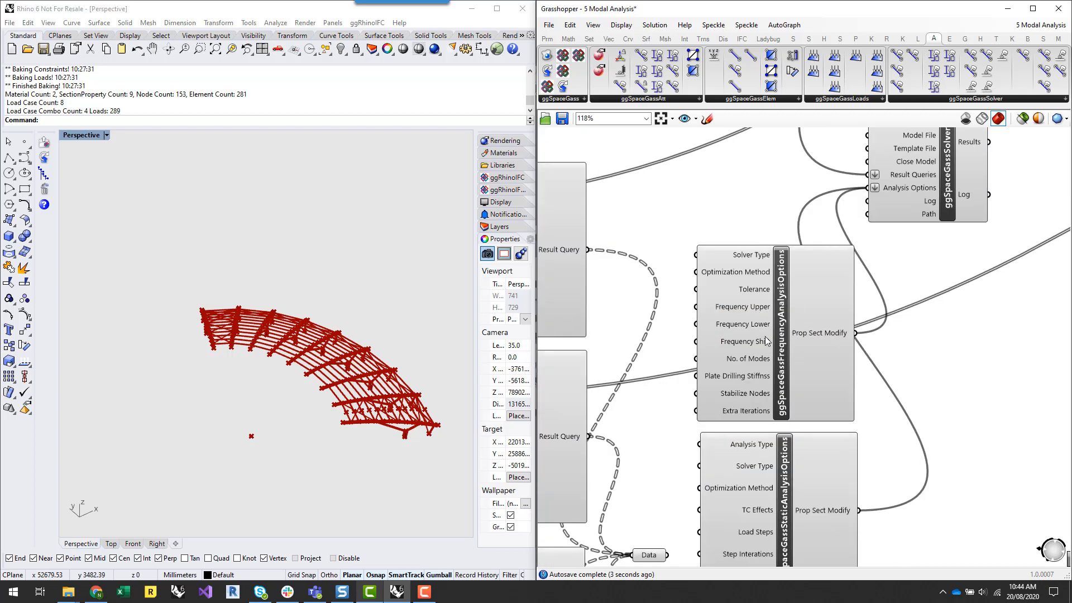
pyautogui.moveTo(927, 274); pyautogui.dragTo(940, 388, button='right')
pyautogui.scroll(-3, 714, 311)
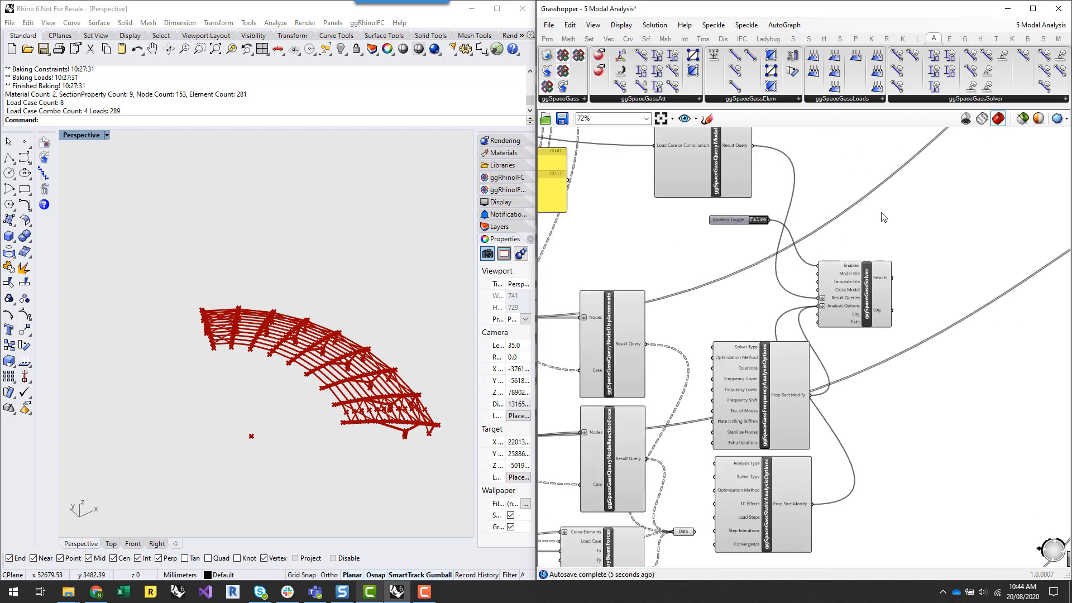
pyautogui.moveTo(881, 209); pyautogui.dragTo(907, 306, button='right')
pyautogui.scroll(1, 834, 368)
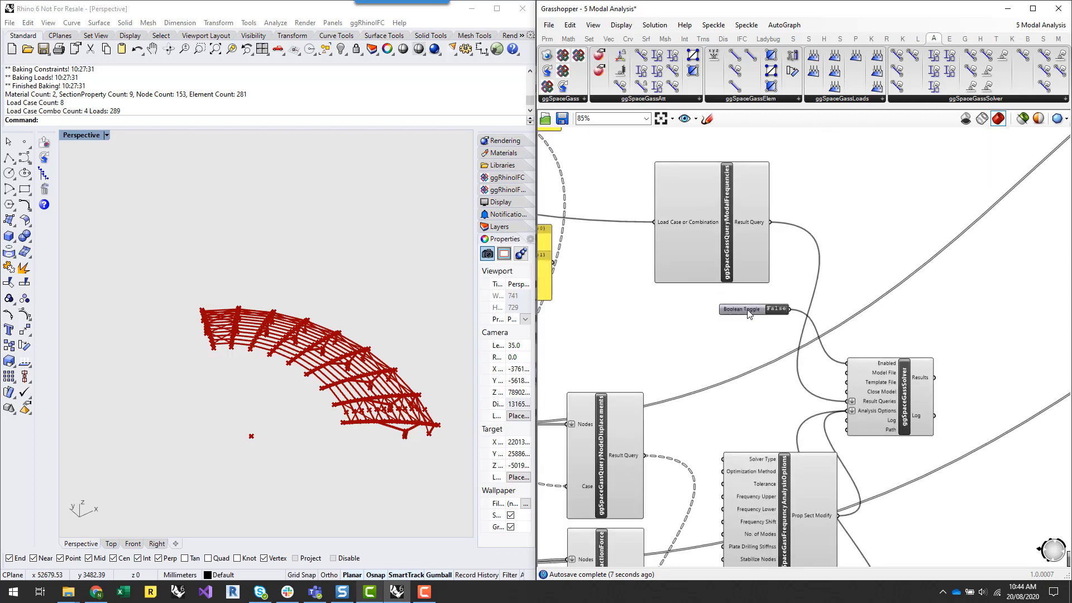
pyautogui.moveTo(750, 313); pyautogui.dragTo(745, 345)
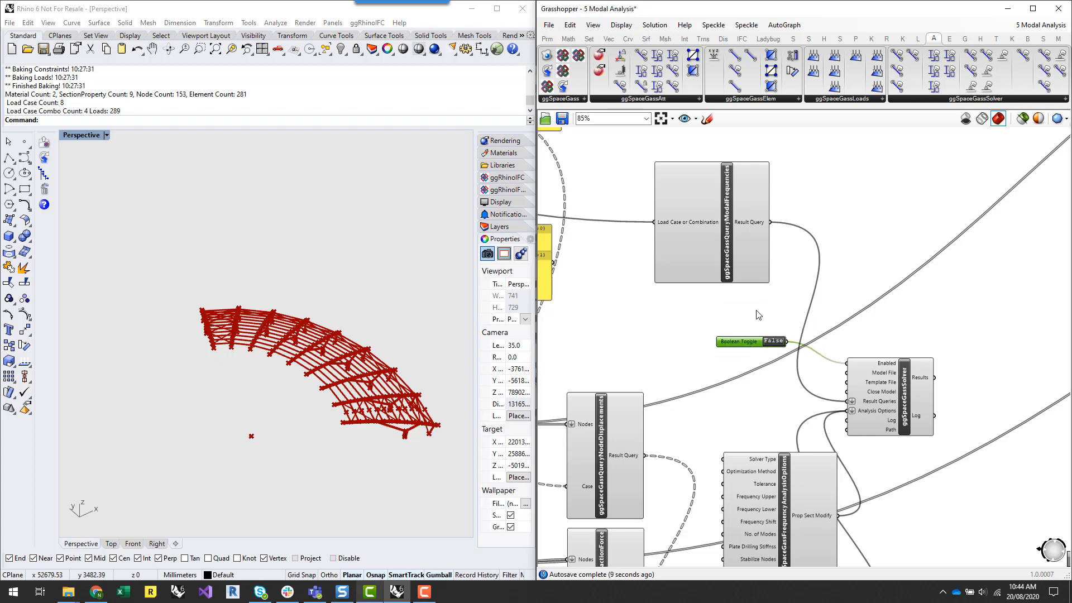
pyautogui.scroll(3, 776, 352)
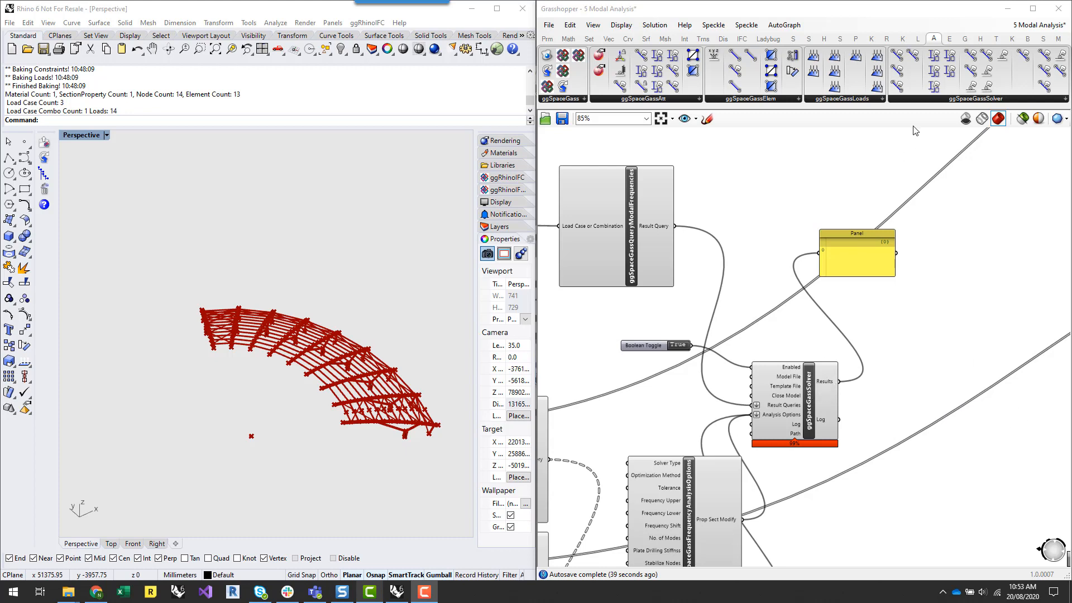
pyautogui.click(920, 99)
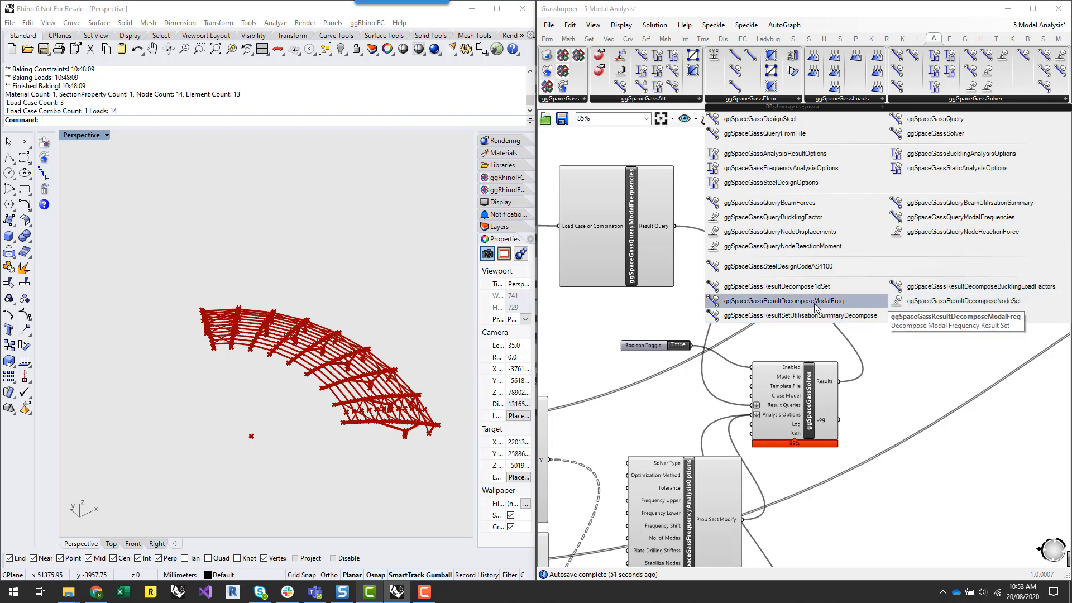
pyautogui.click(808, 383)
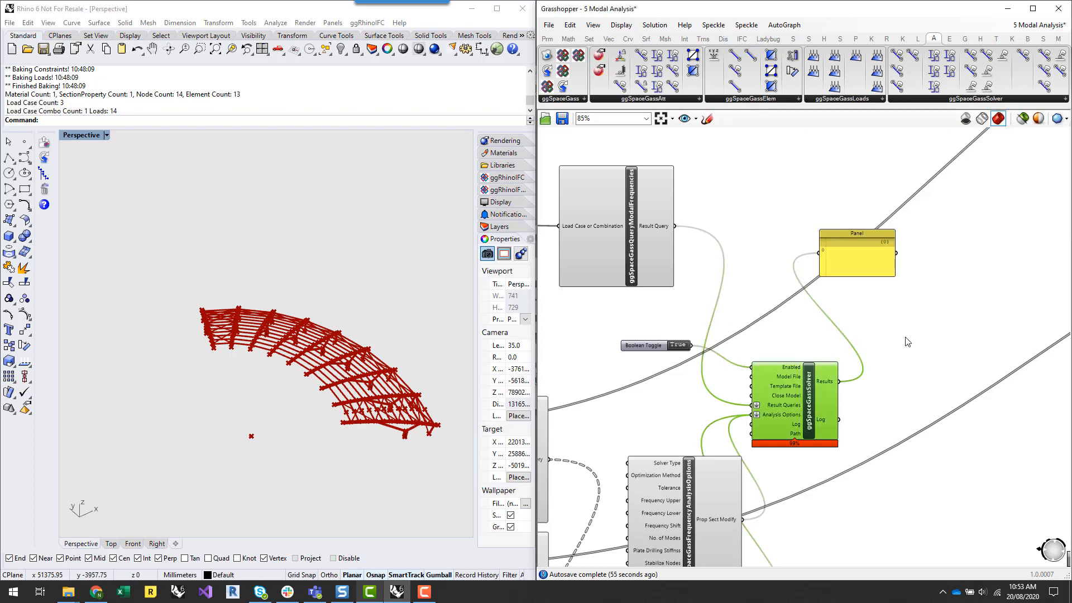
# Add a Data parameter beside the solver and connect the solver's Results output to it.
pyautogui.doubleClick(887, 388)
pyautogui.write('data')
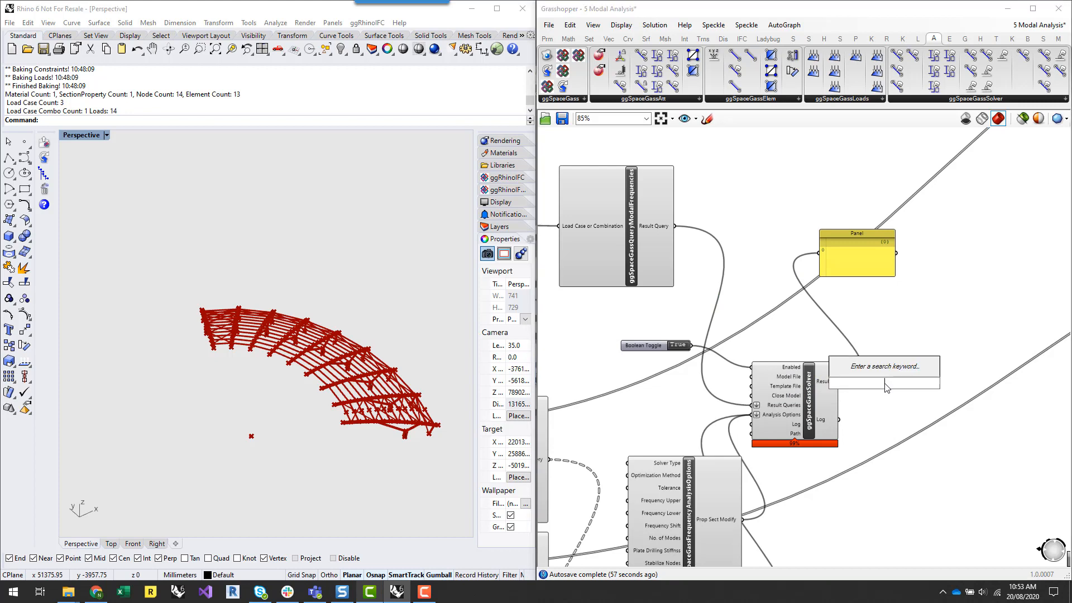
pyautogui.click(892, 369)
pyautogui.moveTo(838, 381); pyautogui.dragTo(872, 383)
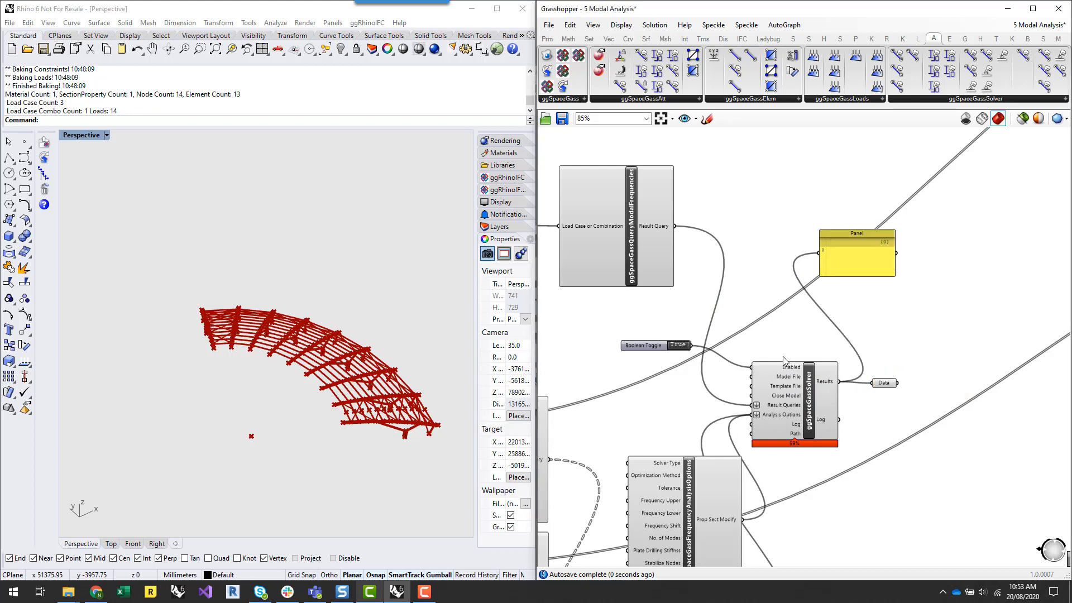
# Internalise the solver results in the Data parameter and set the Boolean Toggle to False.
pyautogui.rightClick(886, 382)
pyautogui.click(928, 544)
pyautogui.doubleClick(678, 344)
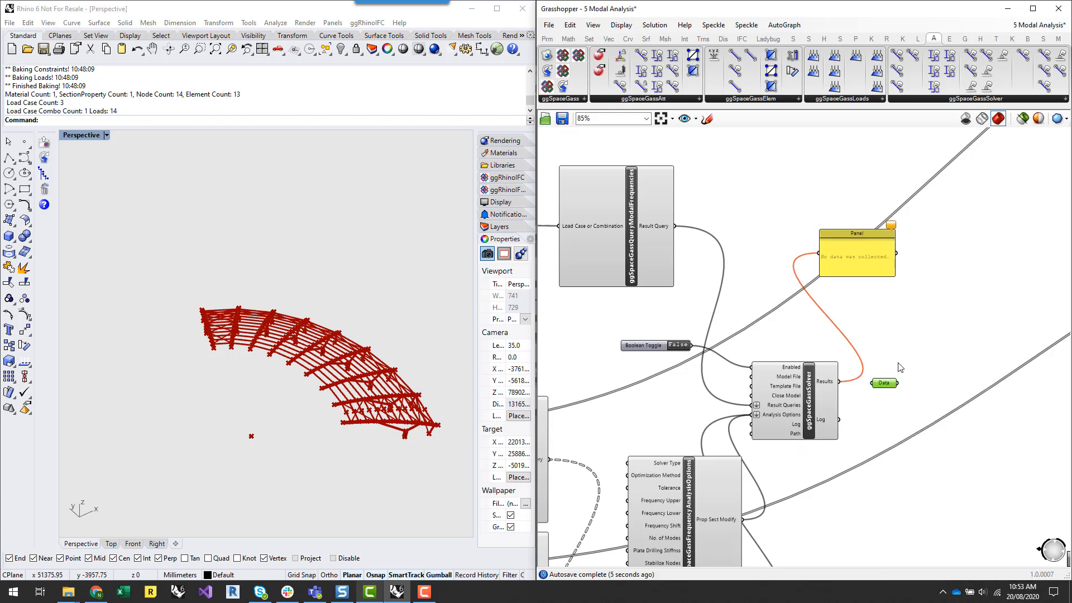
# Add a ggSpaceGassResultDecomposeModalFreq component beside the Data parameter and connect Data to its Result Set input.
pyautogui.moveTo(957, 342); pyautogui.dragTo(865, 351, button='right')
pyautogui.click(875, 358)
pyautogui.click(942, 104)
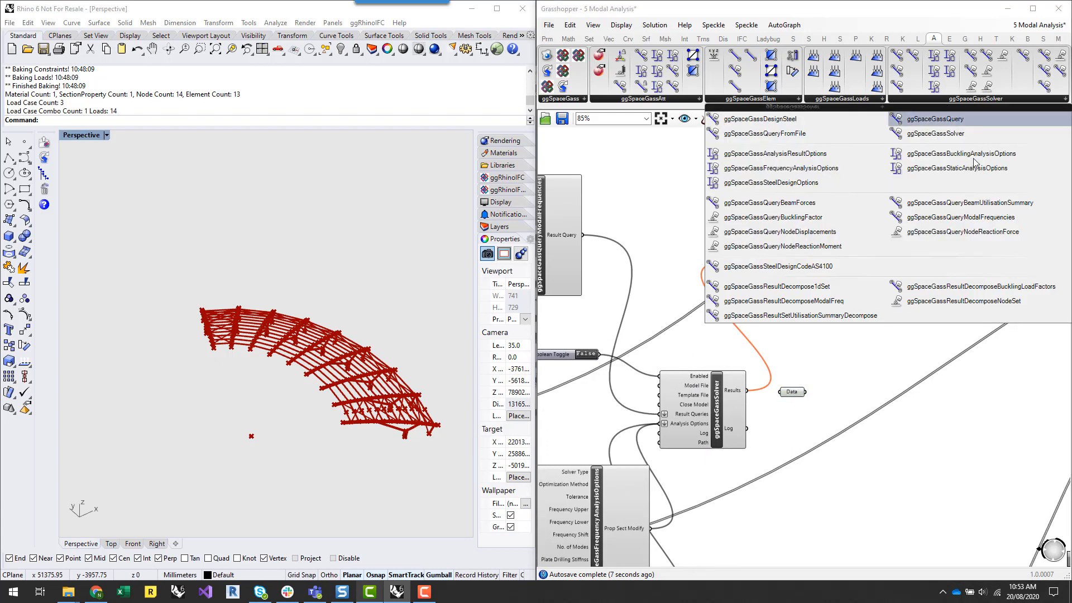
pyautogui.moveTo(813, 316); pyautogui.dragTo(828, 392)
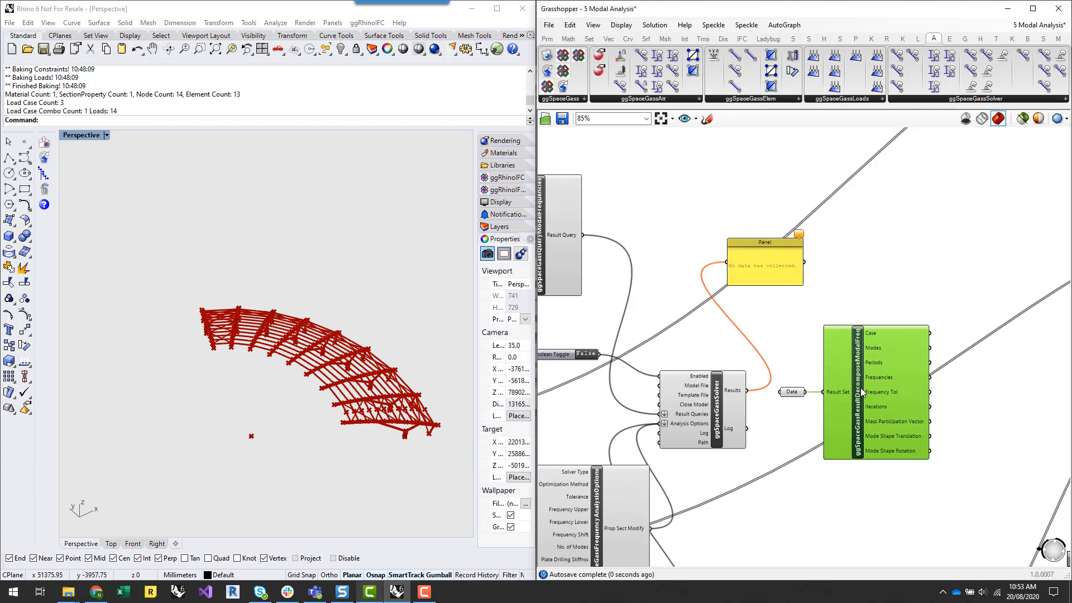
pyautogui.click(996, 423)
# Examine the modal decompose component's outputs, including Modes, Periods, Frequencies, Mass Participation Vector and the mode shape translations and rotations.
pyautogui.scroll(3, 952, 412)
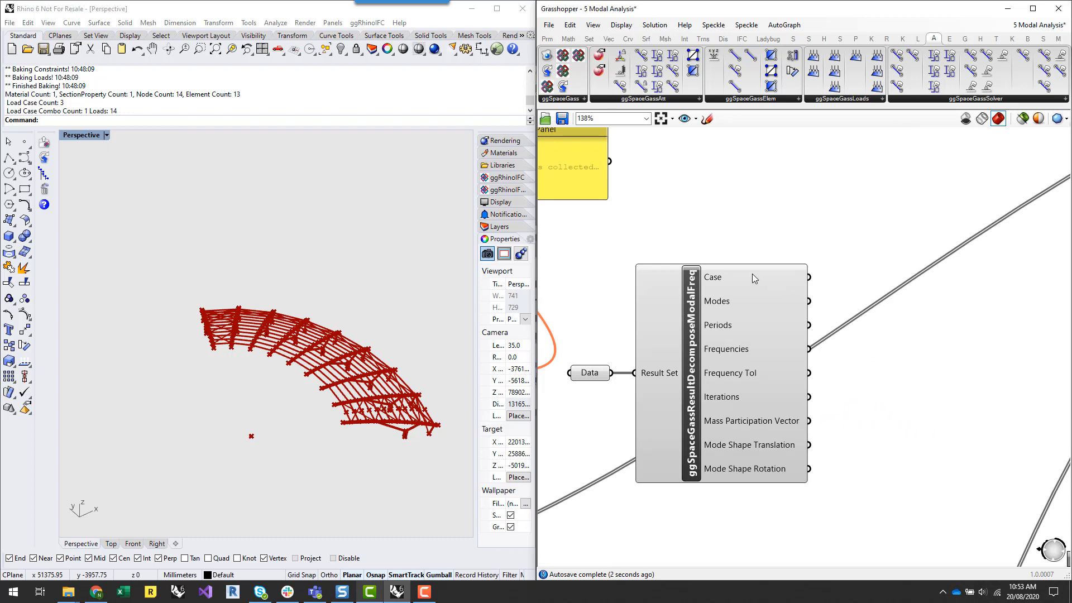
pyautogui.moveTo(747, 297)
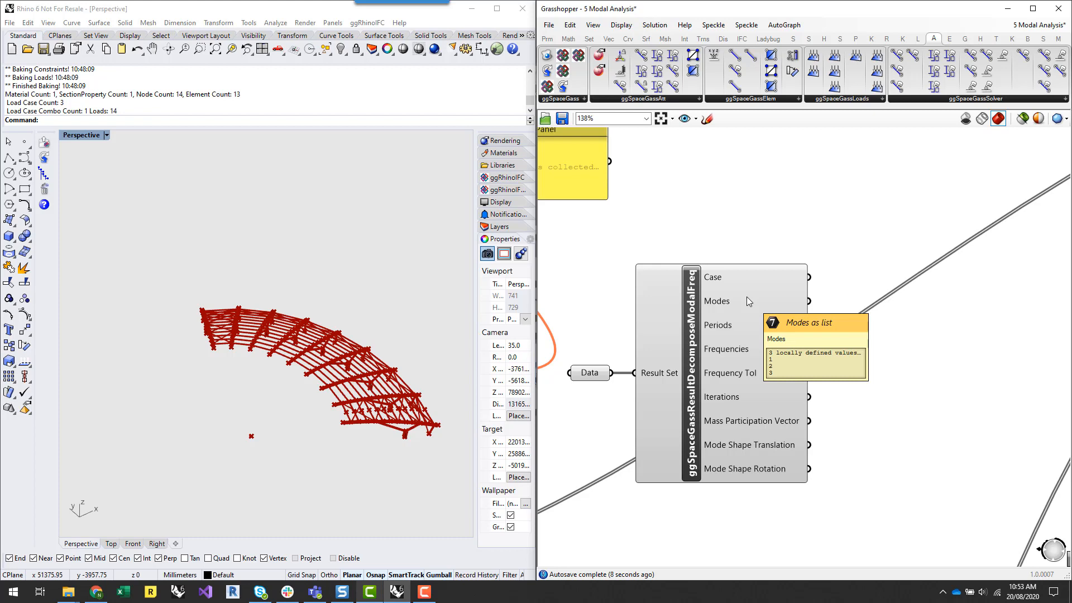
pyautogui.moveTo(735, 324)
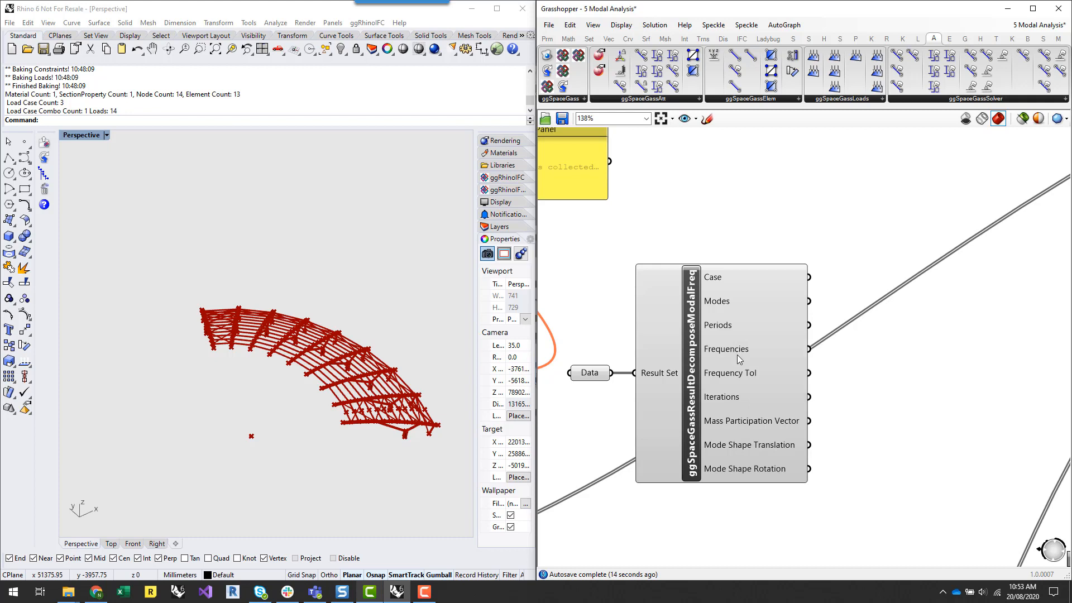
pyautogui.moveTo(737, 350)
pyautogui.moveTo(762, 426)
pyautogui.moveTo(768, 450)
pyautogui.moveTo(753, 475)
pyautogui.scroll(-2, 838, 182)
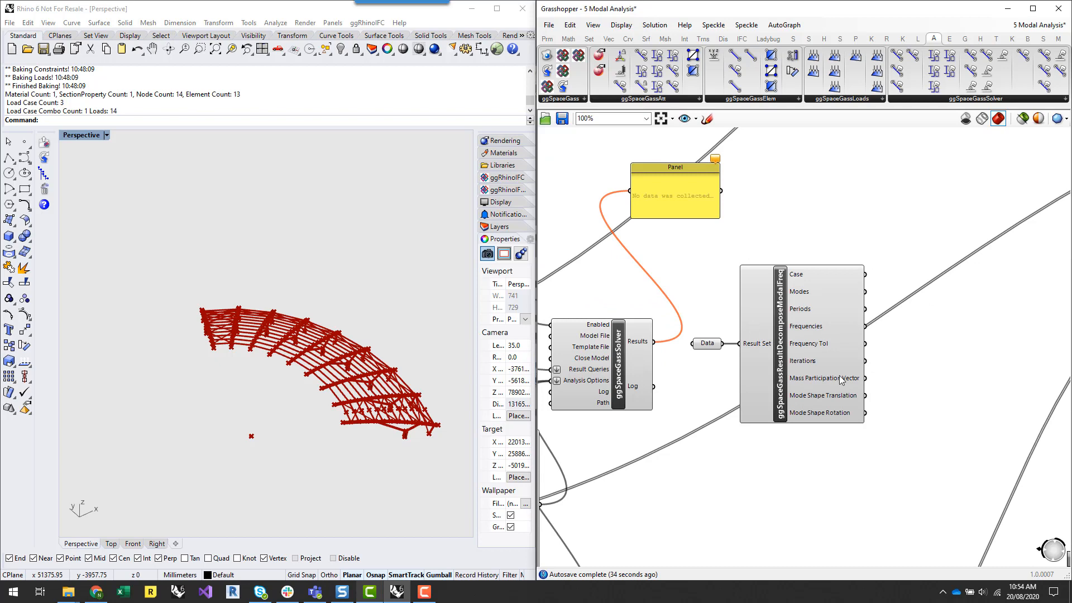
pyautogui.scroll(2, 904, 380)
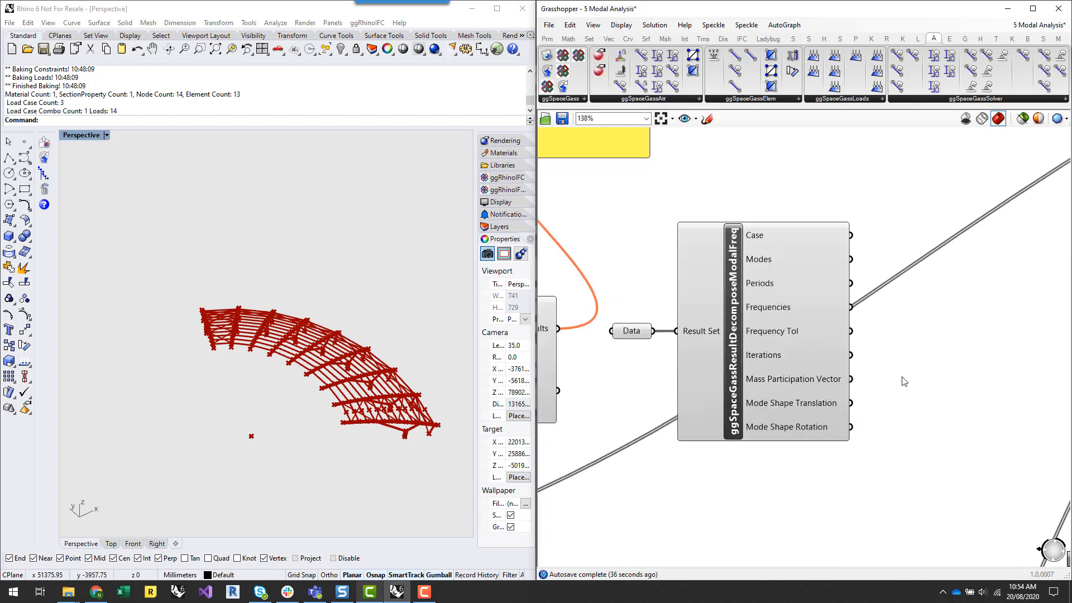
# In the 07-SpaceGass-Feature-Use Solver to Query MODAL FREQUENCY definition, copy the mode shape components from Vector and ggSpaceGassModel Decompose through Move and Interpolate.
pyautogui.click(1021, 25)
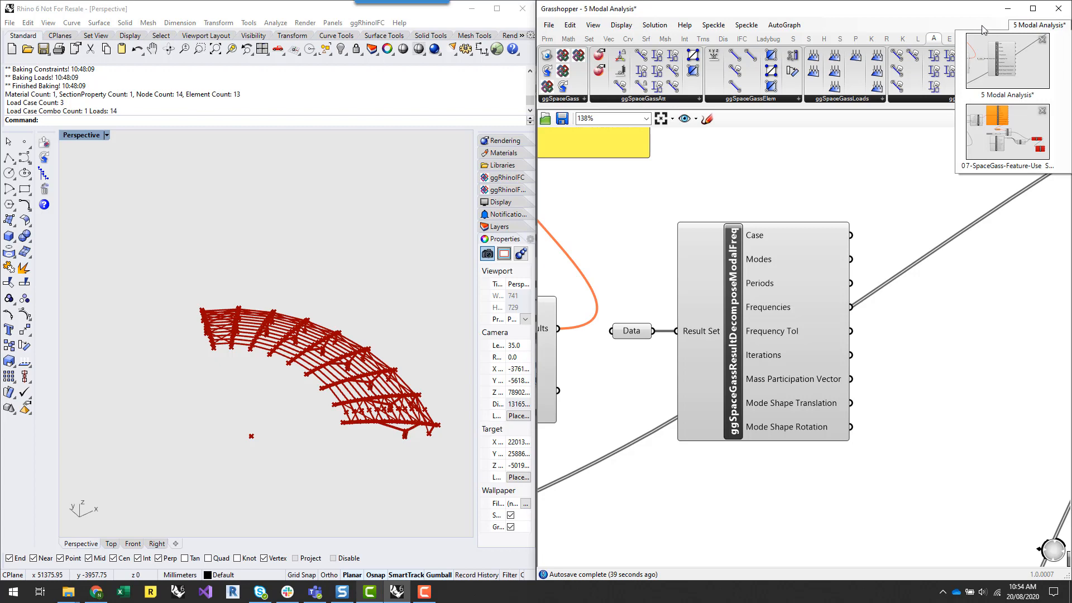
pyautogui.click(1034, 134)
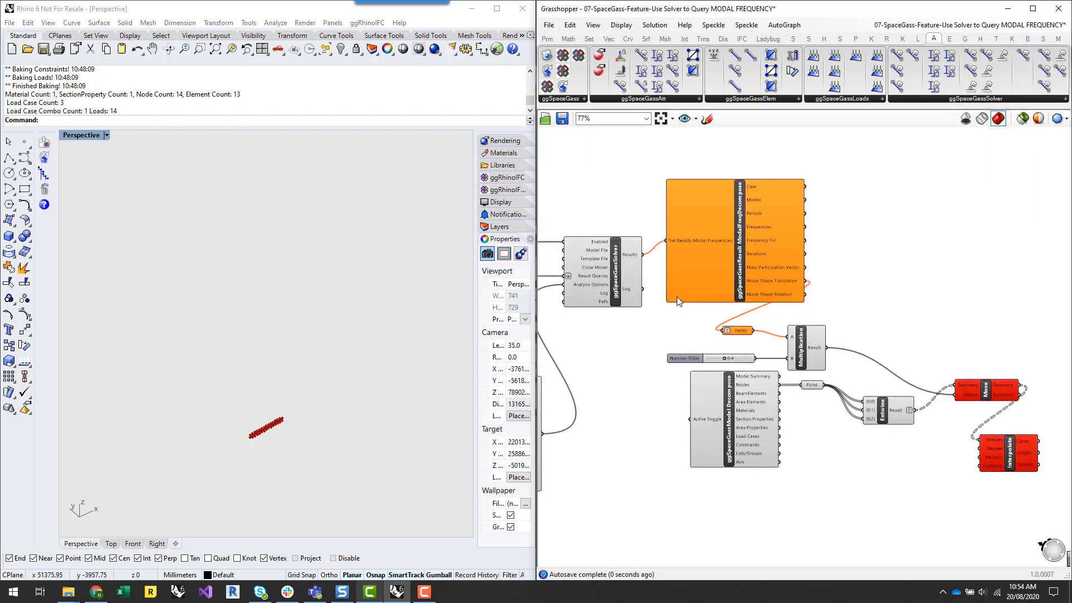
pyautogui.scroll(-3, 674, 301)
pyautogui.scroll(3, 724, 373)
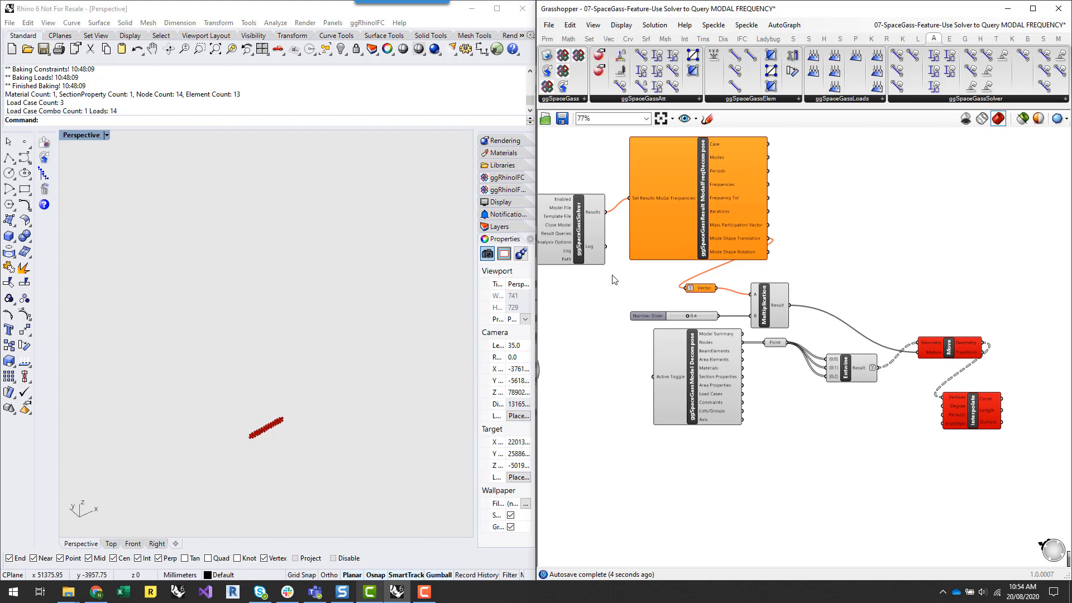
pyautogui.moveTo(611, 272); pyautogui.dragTo(595, 287)
pyautogui.moveTo(1021, 460); pyautogui.dragTo(616, 273)
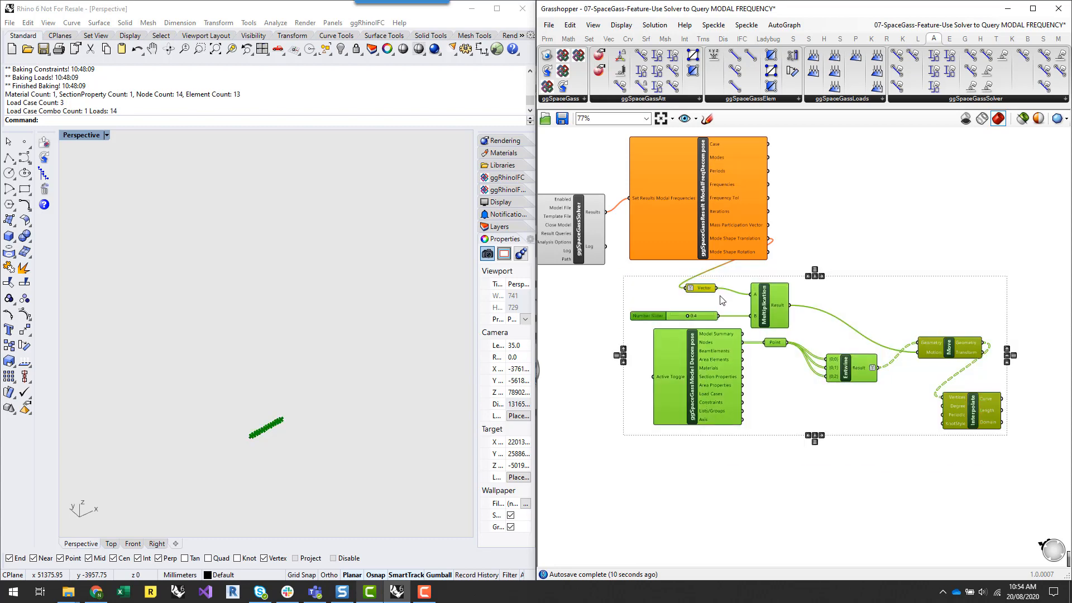
# Paste the copied mode shape components into the 5 Modal Analysis definition and move them just below the modal decompose component.
pyautogui.click(989, 26)
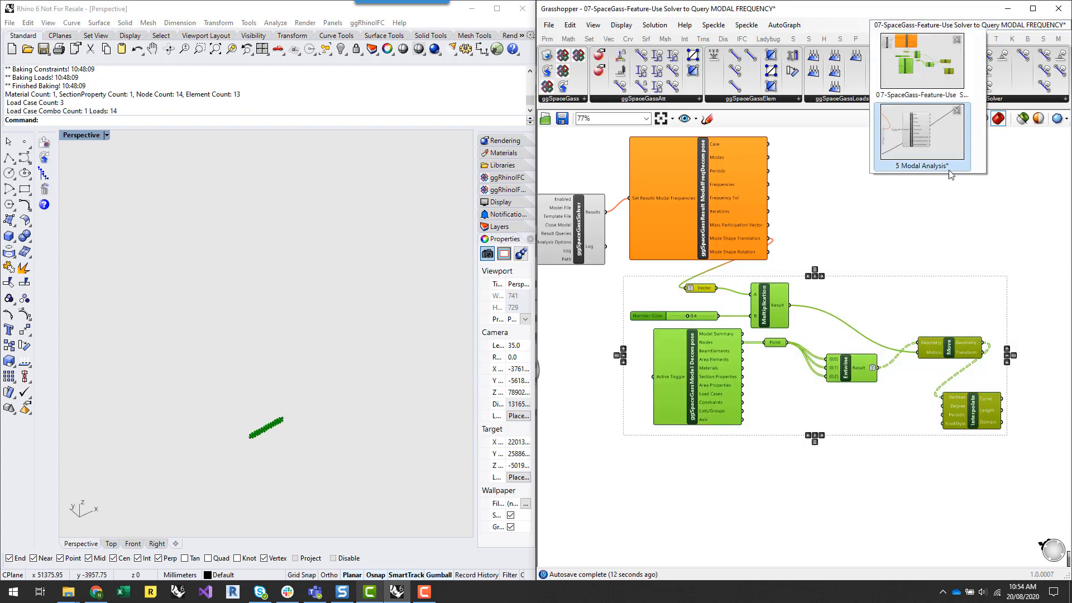
pyautogui.click(949, 170)
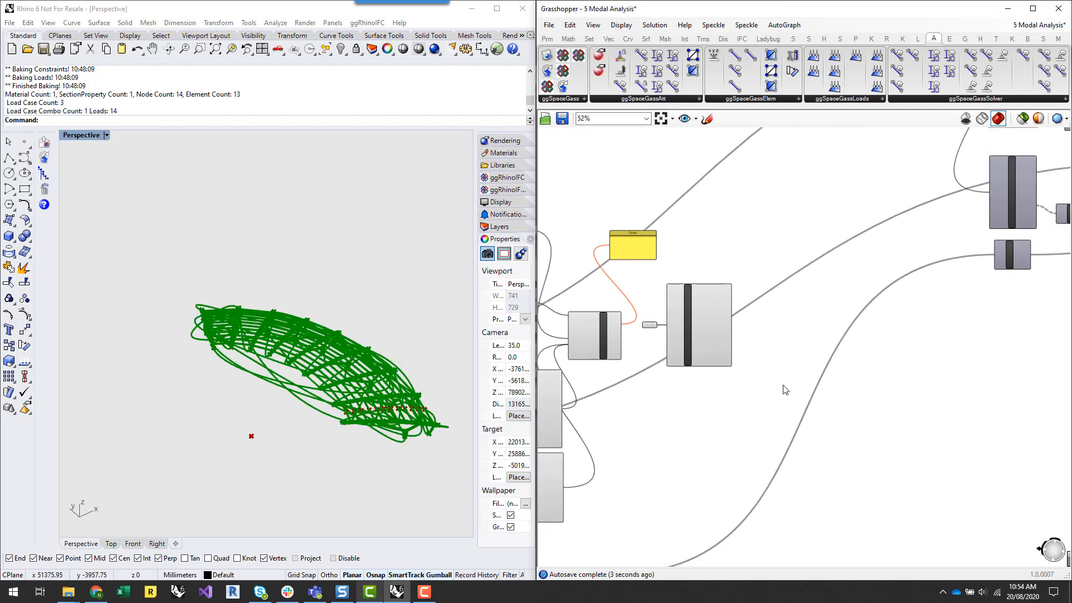
pyautogui.scroll(-5, 805, 360)
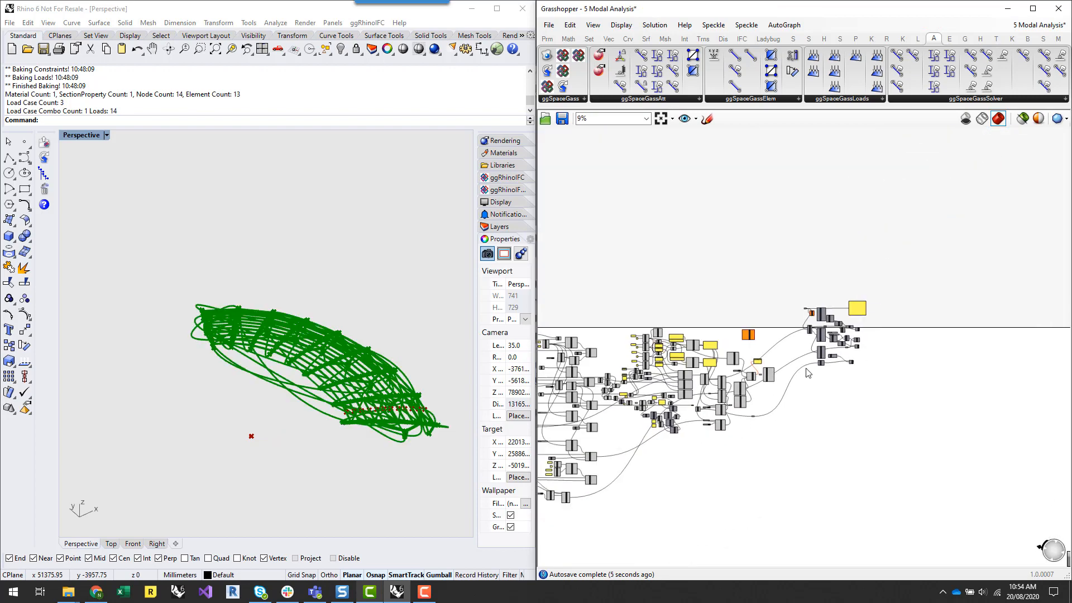
pyautogui.scroll(7, 766, 387)
pyautogui.scroll(-3, 882, 348)
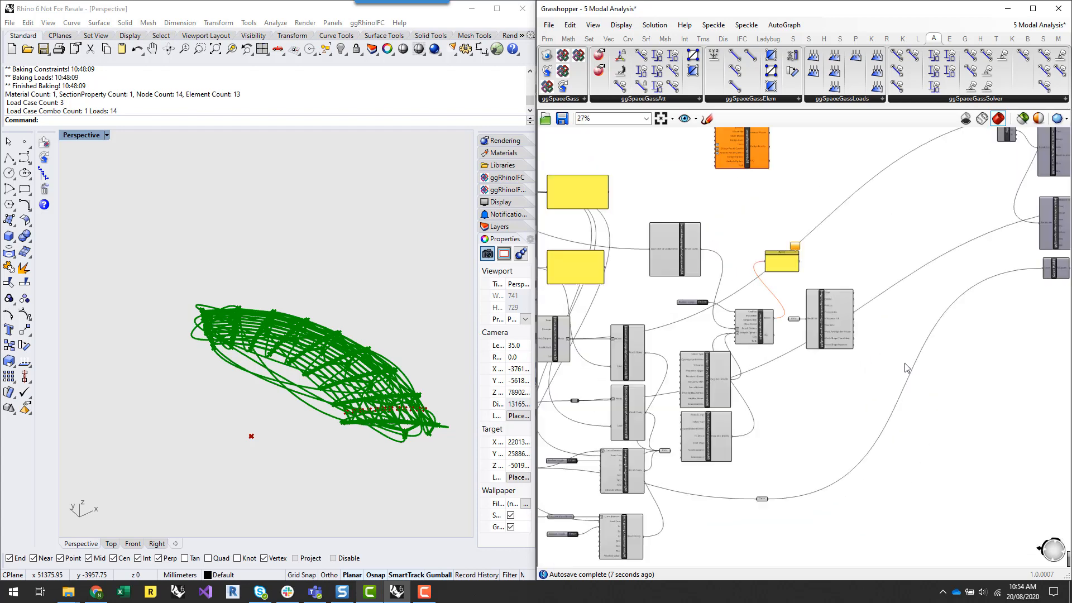
pyautogui.scroll(-5, 932, 371)
pyautogui.scroll(4, 633, 403)
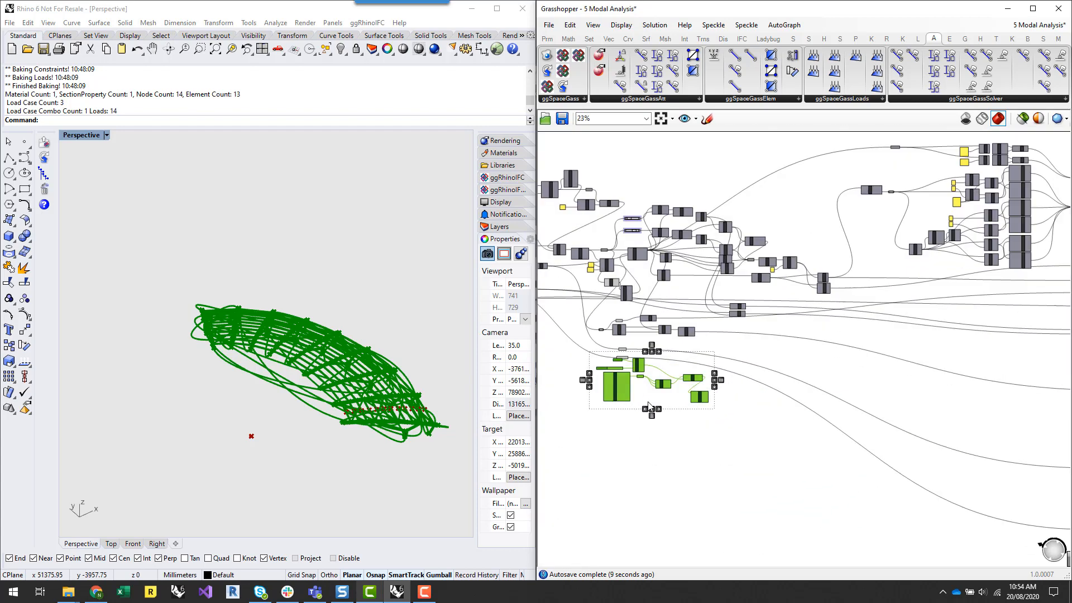
pyautogui.scroll(3, 609, 376)
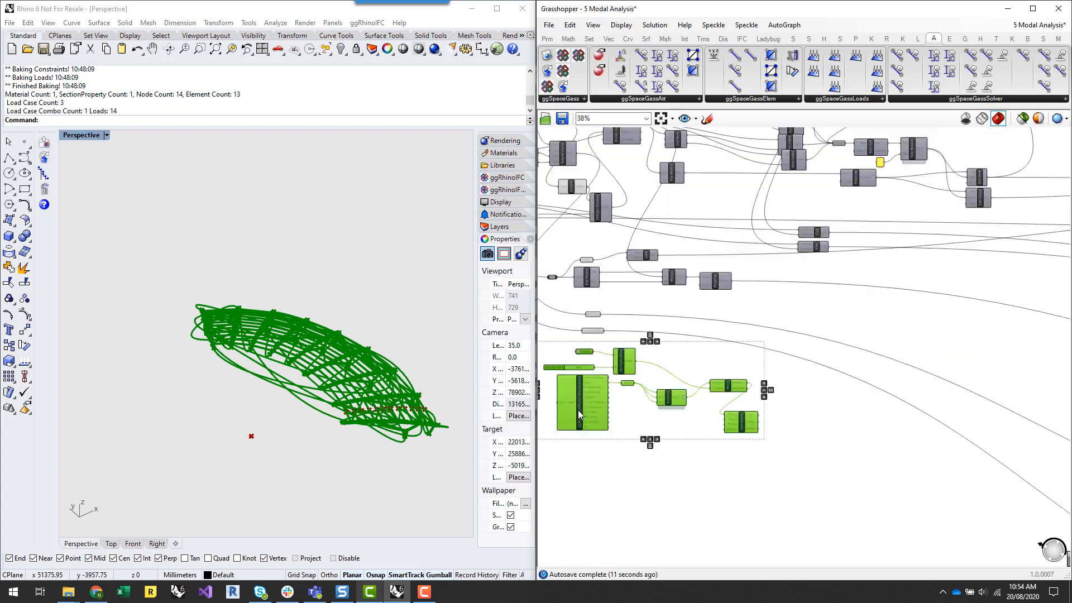
pyautogui.scroll(-7, 580, 411)
pyautogui.moveTo(581, 414); pyautogui.dragTo(780, 342)
pyautogui.scroll(5, 865, 433)
pyautogui.scroll(1, 832, 403)
pyautogui.scroll(-3, 745, 415)
pyautogui.scroll(7, 877, 318)
pyautogui.scroll(2, 838, 297)
pyautogui.click(790, 184)
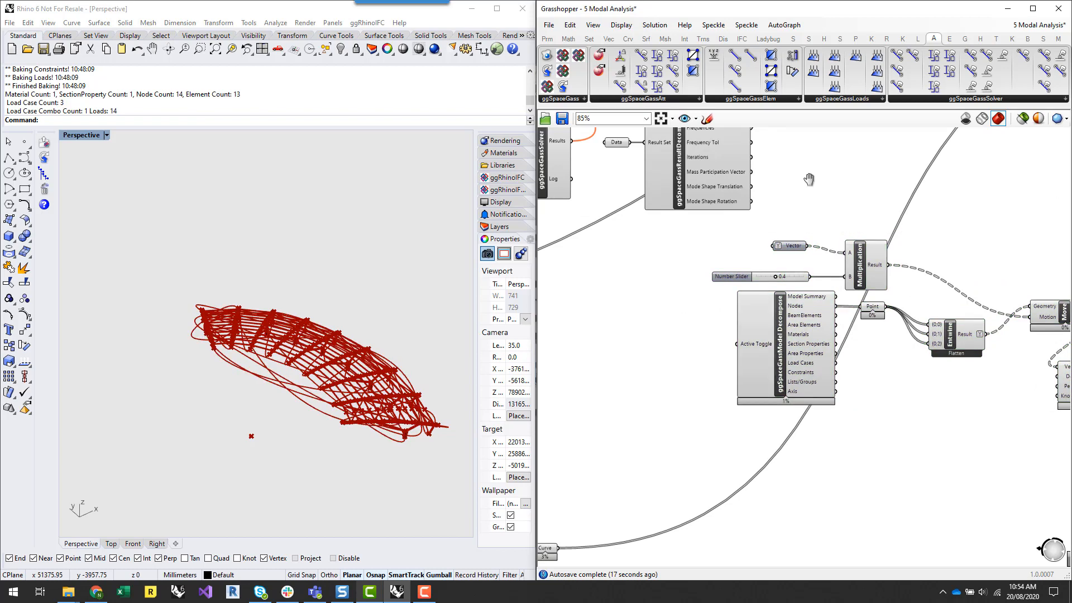
# Connect the Mode Shape Translation output to the Vector parameter and raise the Multiplication component so its A input aligns with Vector.
pyautogui.moveTo(790, 184); pyautogui.dragTo(708, 237, button='right')
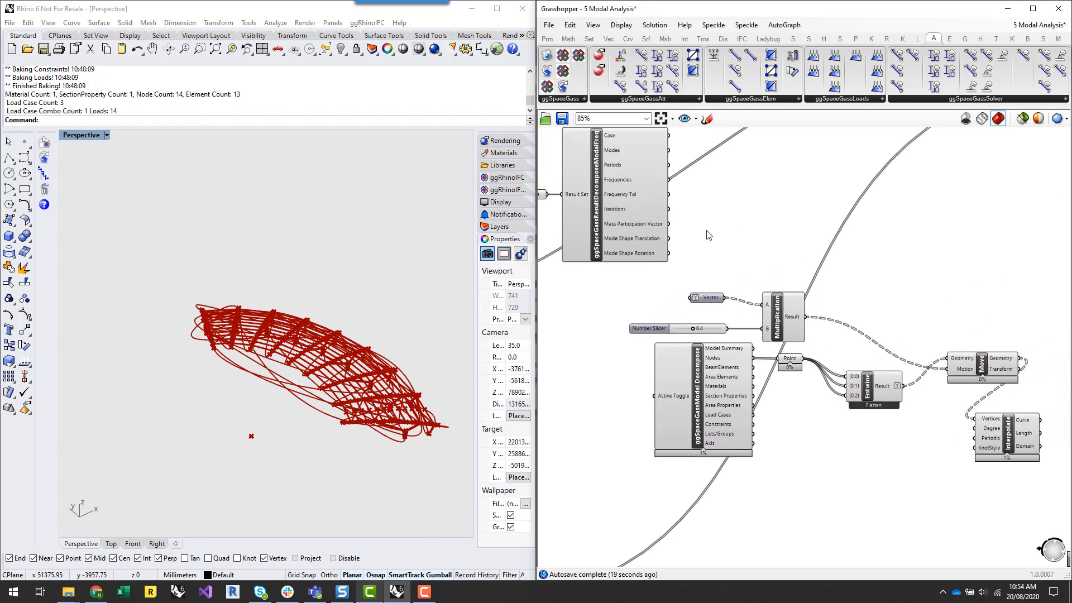
pyautogui.moveTo(668, 224); pyautogui.dragTo(691, 298)
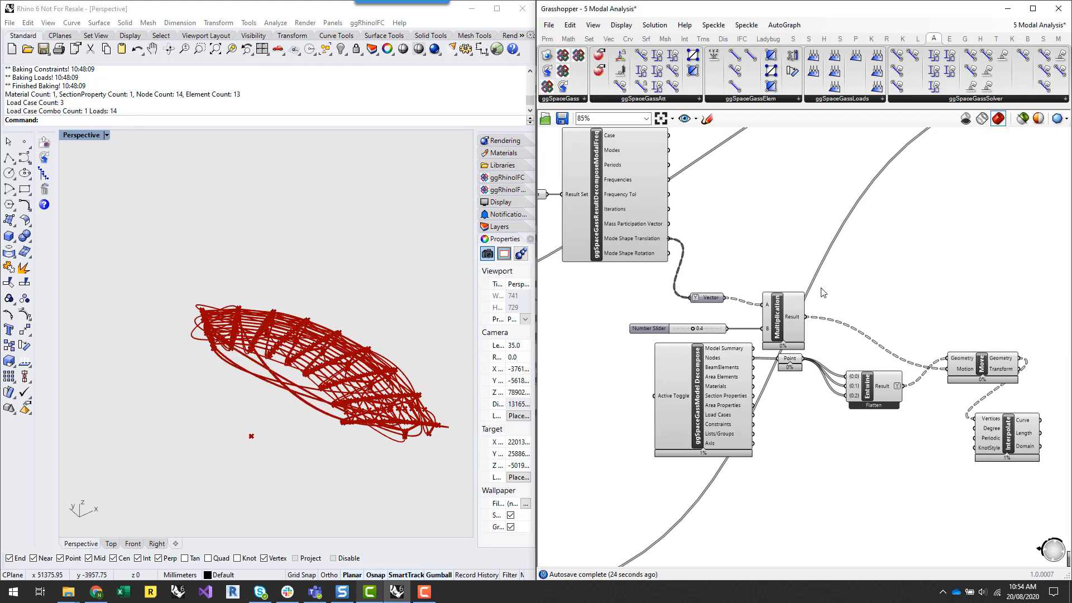
pyautogui.click(783, 309)
# Examine the data in Vector, the model decomposition's Nodes output and Mode Shape Translation, and follow the wiring to Entwine and Move.
pyautogui.moveTo(722, 300)
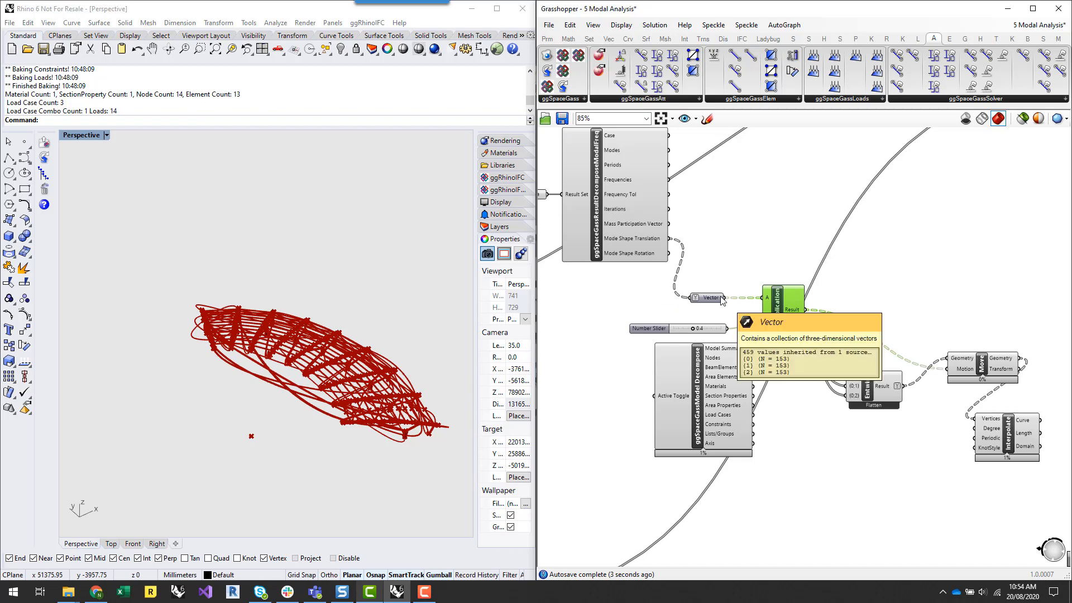
pyautogui.click(724, 362)
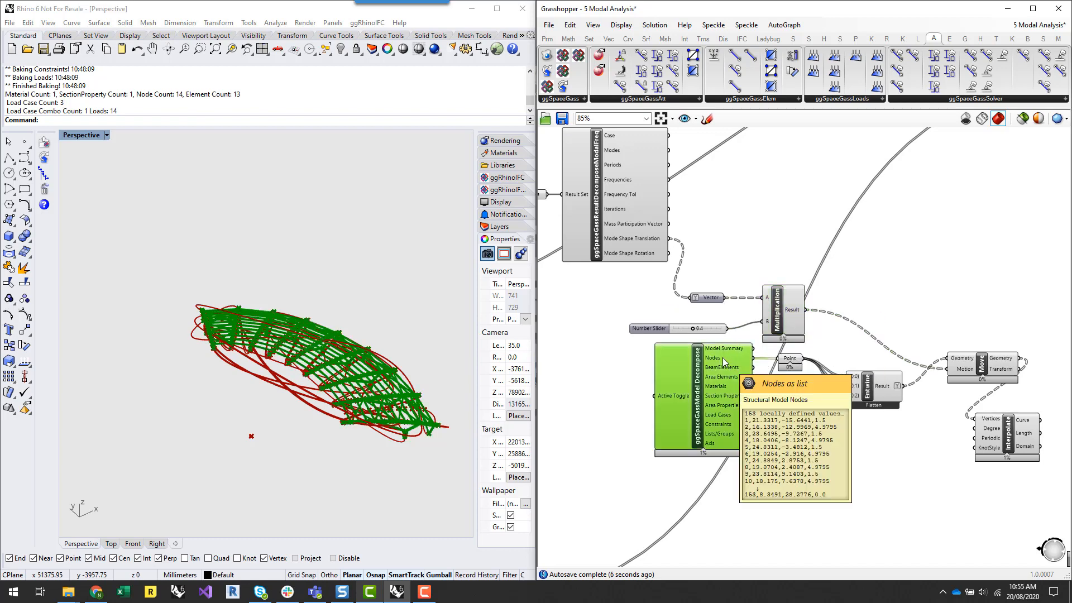
pyautogui.scroll(5, 879, 502)
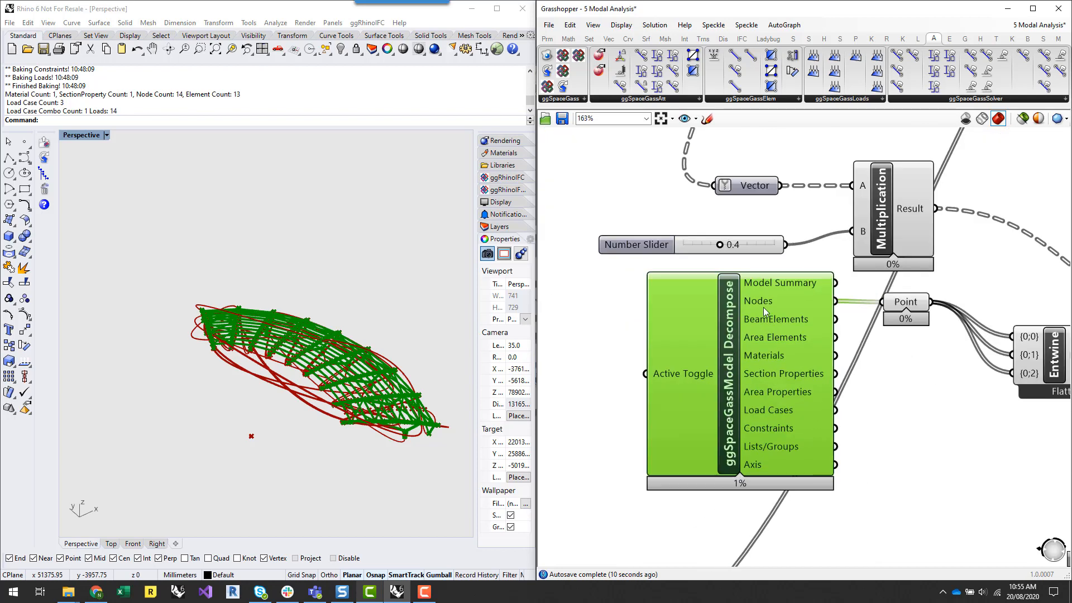
pyautogui.moveTo(766, 303)
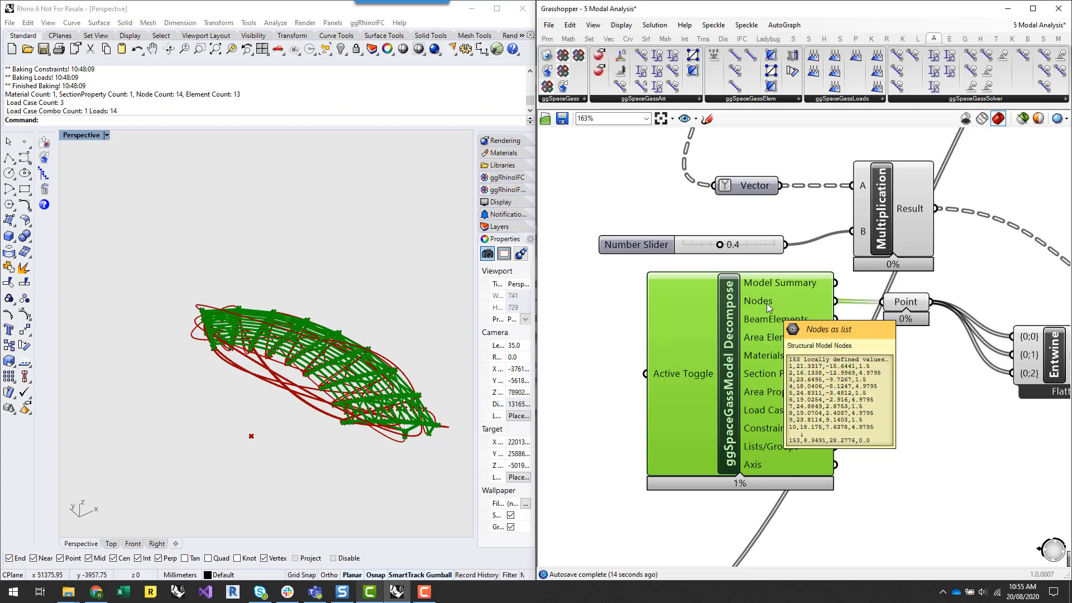
pyautogui.scroll(-4, 720, 498)
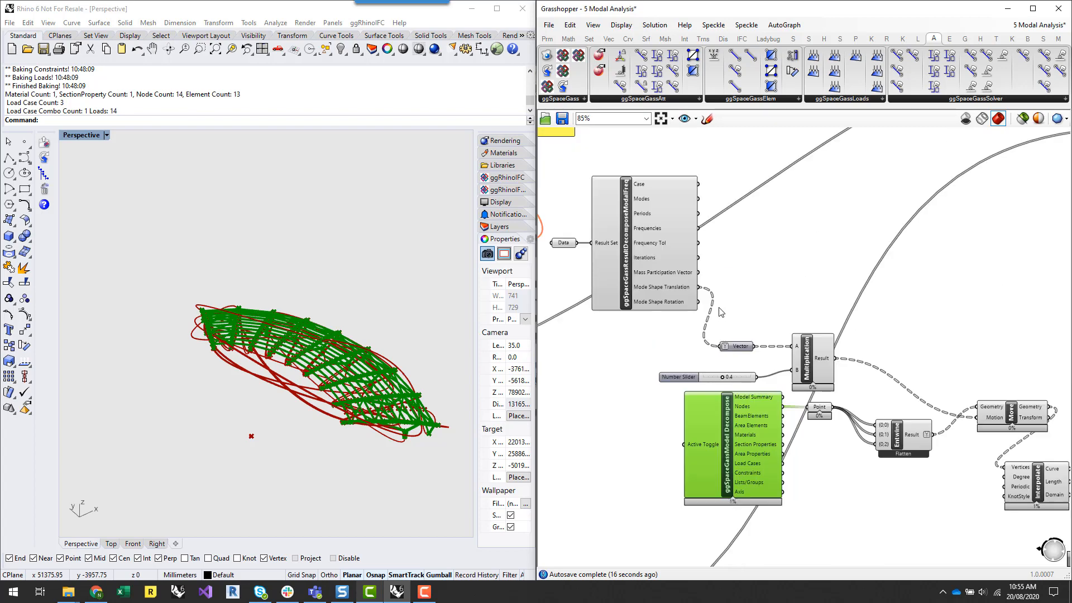
pyautogui.scroll(2, 718, 307)
pyautogui.moveTo(758, 445)
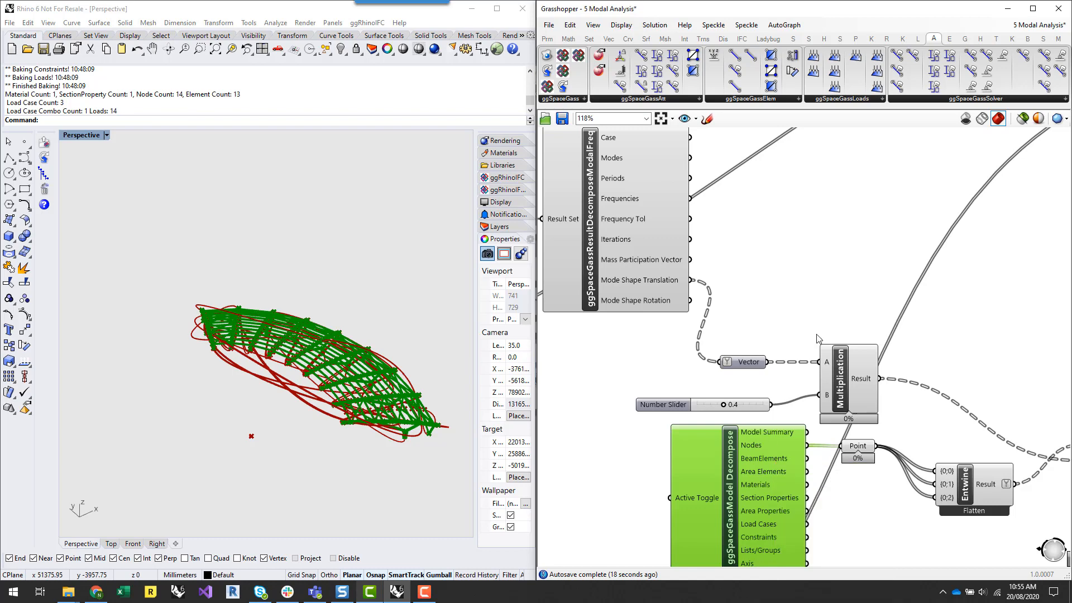
pyautogui.moveTo(676, 286)
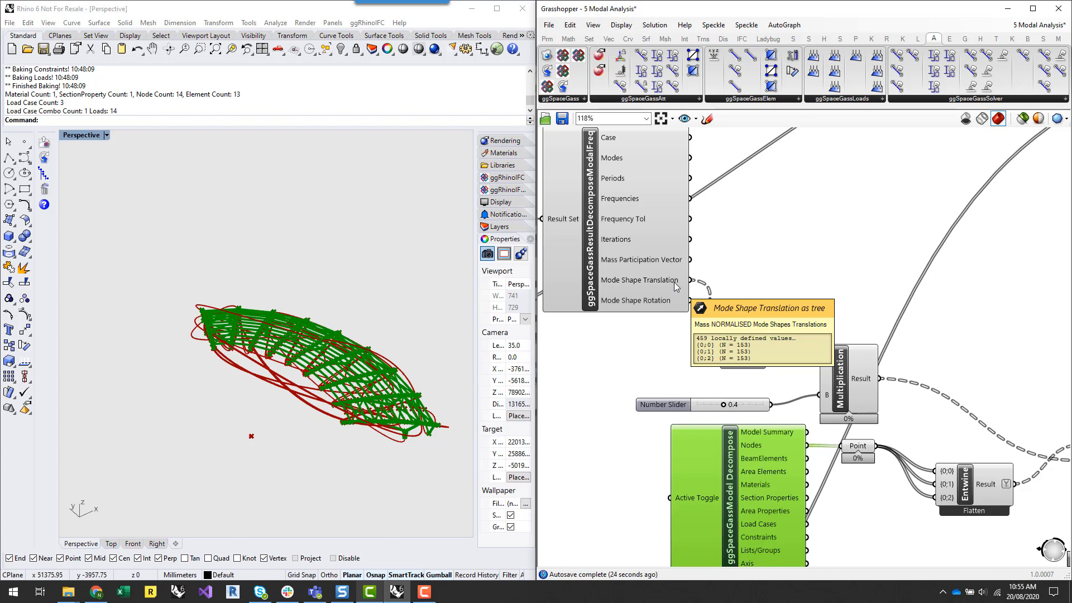
pyautogui.scroll(-1, 915, 378)
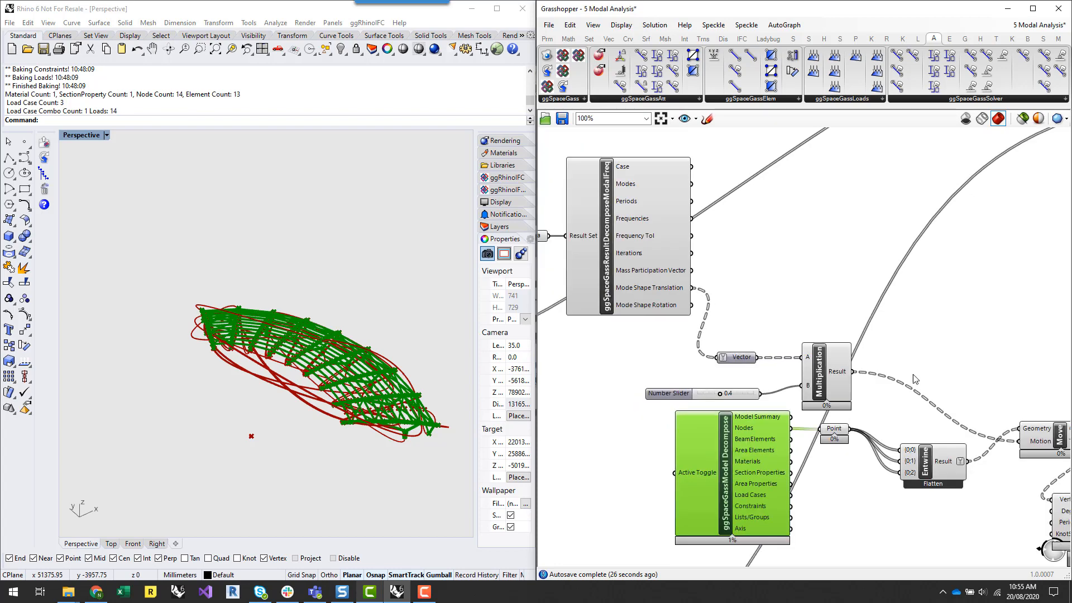
pyautogui.scroll(-1, 921, 355)
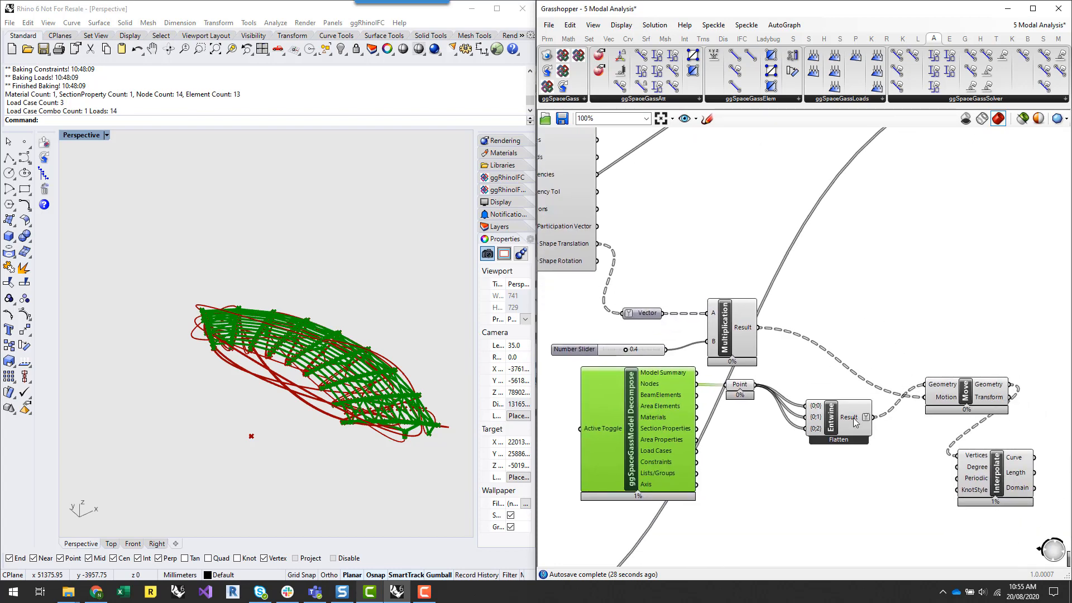
# Compare the data in Entwine's Result output with the data in Move's Motion input.
pyautogui.moveTo(854, 423)
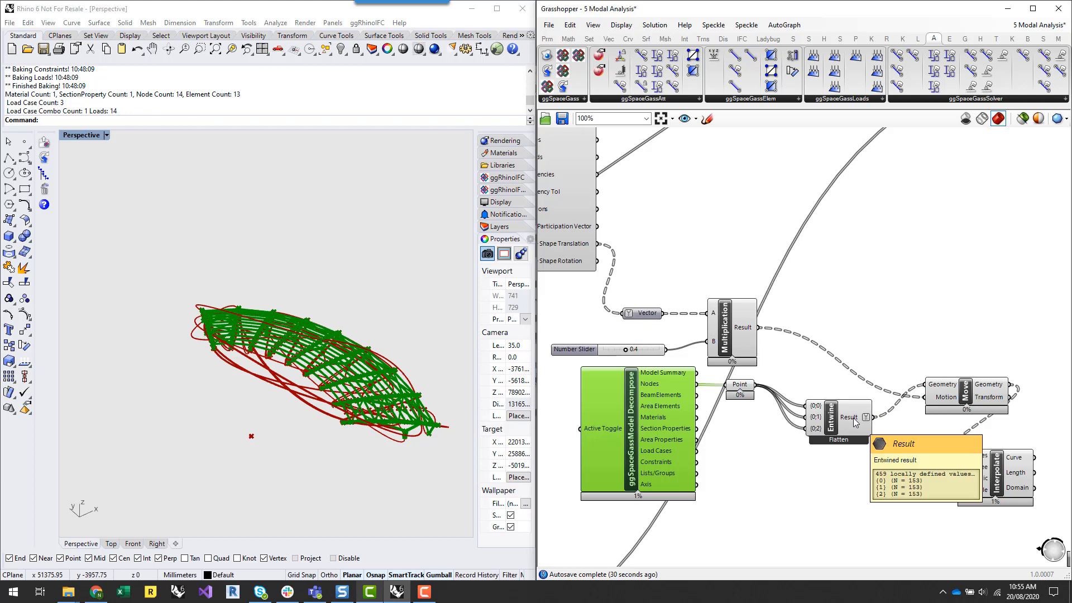
pyautogui.moveTo(944, 399)
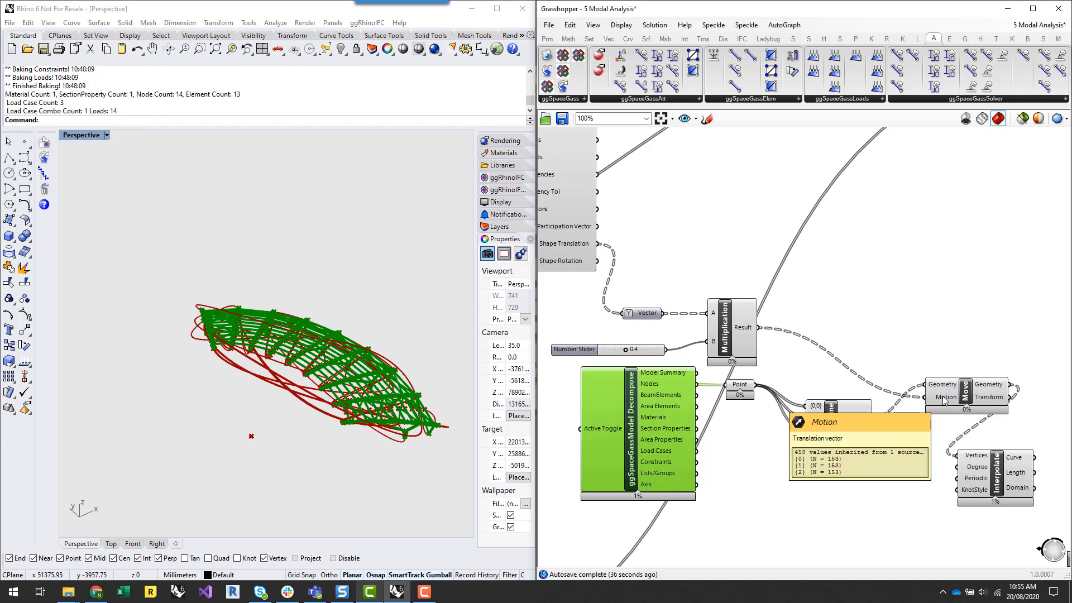
pyautogui.scroll(2, 906, 426)
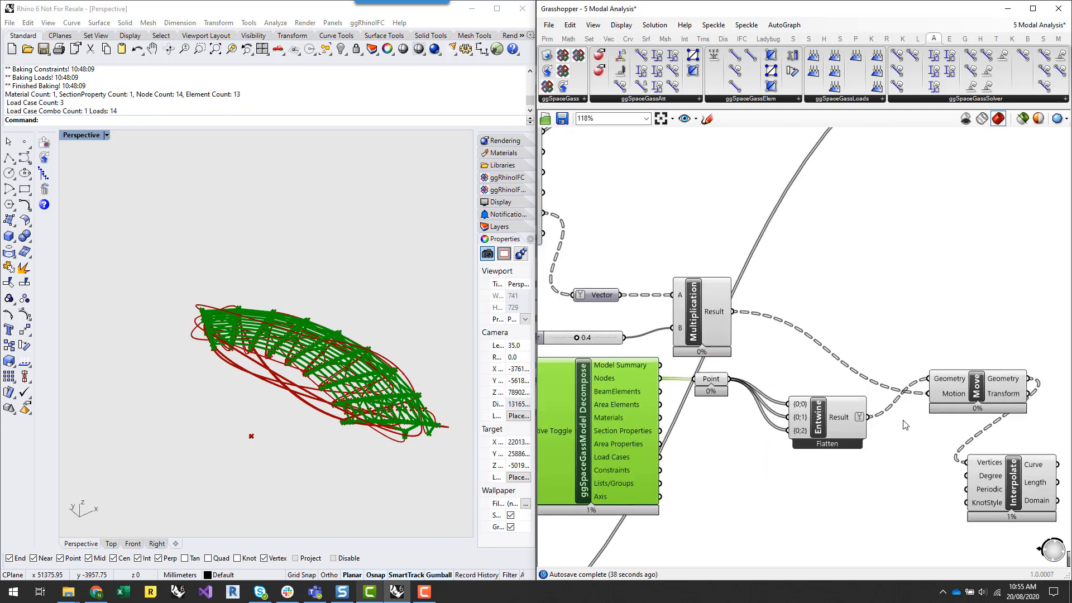
# Set the Number Slider feeding Multiplication to 0.2 and inspect the mode shape curves on the Rhino model.
pyautogui.moveTo(814, 508); pyautogui.dragTo(868, 504, button='right')
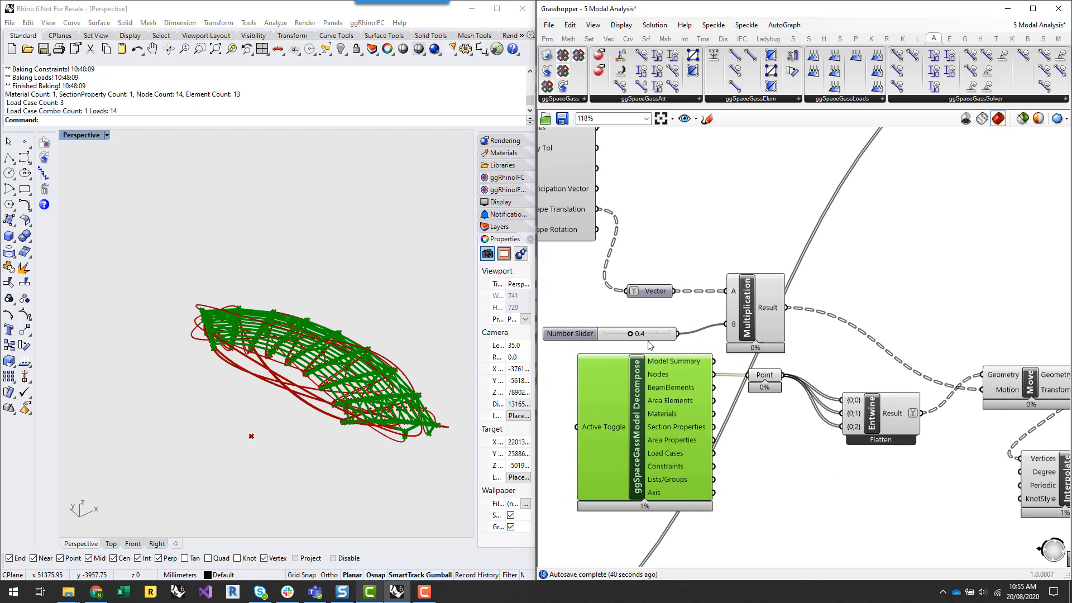
pyautogui.moveTo(630, 334)
pyautogui.mouseDown()
pyautogui.moveTo(642, 334)
pyautogui.moveTo(617, 334)
pyautogui.mouseUp()
pyautogui.scroll(6, 385, 459)
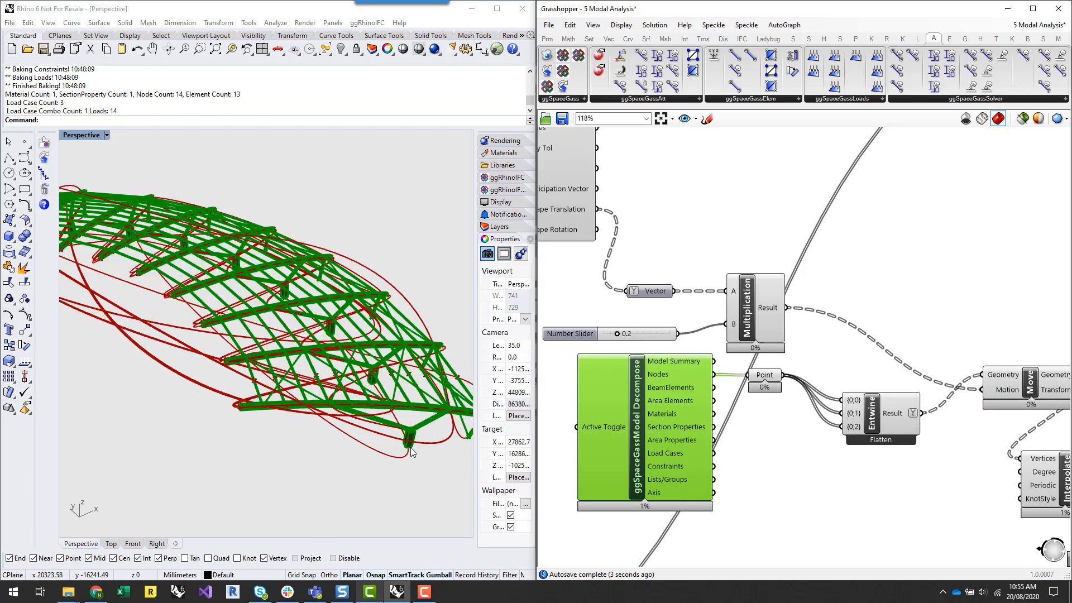
pyautogui.scroll(-3, 386, 459)
pyautogui.scroll(-5, 718, 305)
# Delete the Interpolate component that follows Move.
pyautogui.scroll(4, 909, 363)
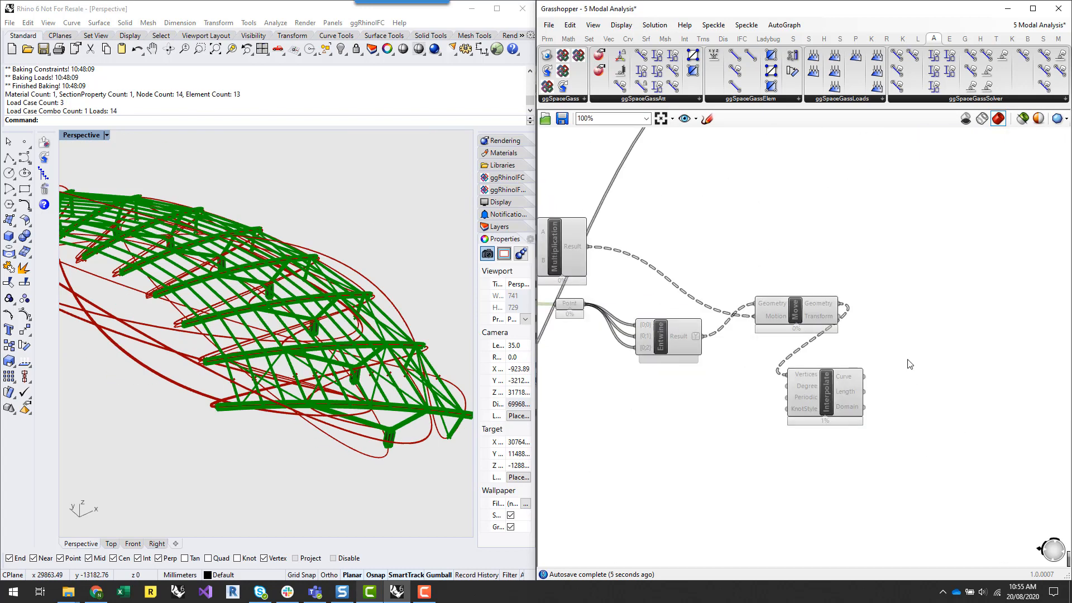
pyautogui.moveTo(916, 424); pyautogui.dragTo(759, 367)
pyautogui.press('Delete')
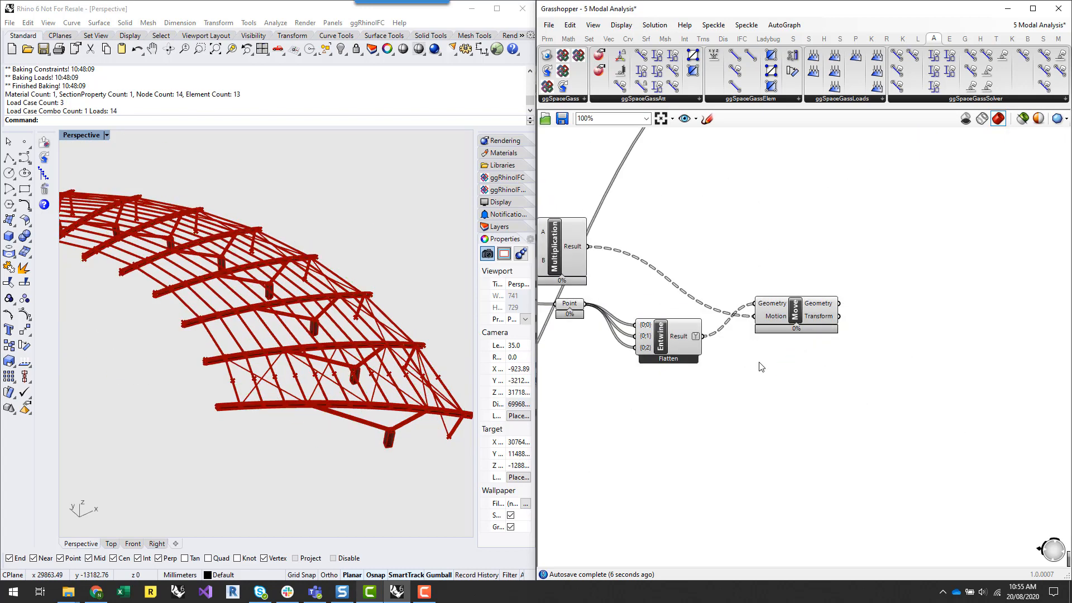
# Select Move to highlight its displaced points in Rhino and set the Number Slider feeding Multiplication to 1.0.
pyautogui.click(796, 316)
pyautogui.moveTo(777, 454); pyautogui.dragTo(806, 445, button='right')
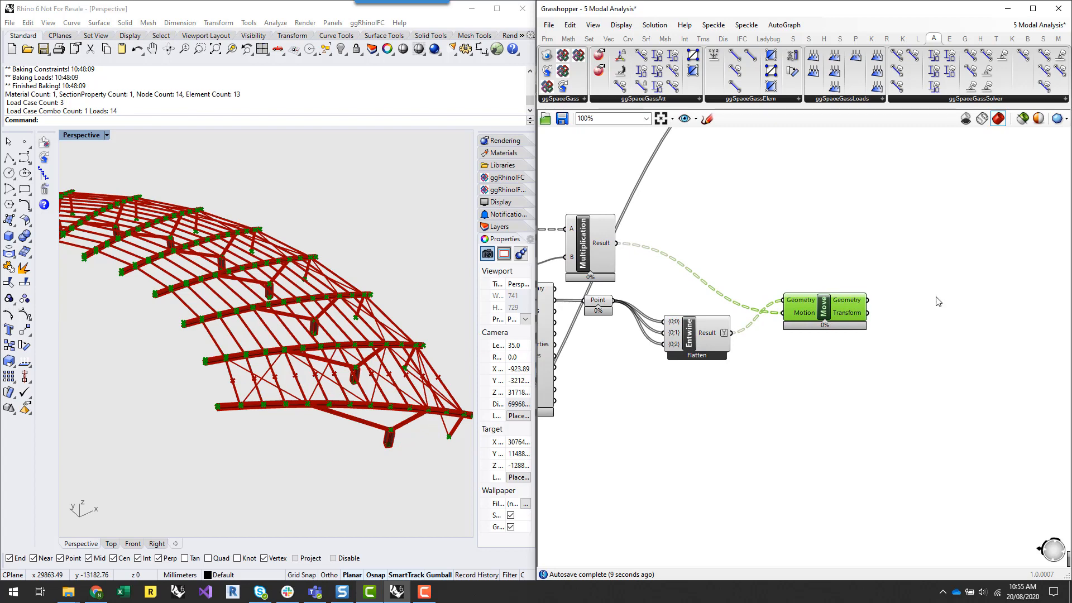
pyautogui.scroll(-2, 938, 301)
pyautogui.scroll(4, 561, 247)
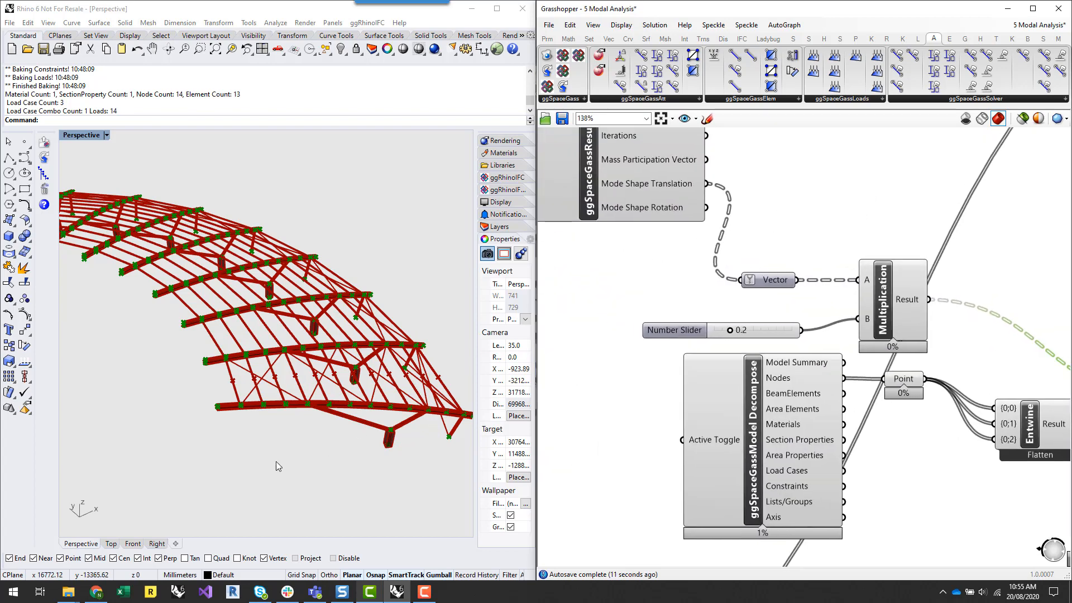
pyautogui.moveTo(275, 467); pyautogui.dragTo(329, 441, button='right')
pyautogui.moveTo(729, 330); pyautogui.dragTo(795, 330)
pyautogui.moveTo(345, 330)
pyautogui.mouseDown(button='right')
pyautogui.moveTo(363, 319)
pyautogui.moveTo(340, 330)
pyautogui.mouseUp(button='right')
pyautogui.scroll(-3, 652, 350)
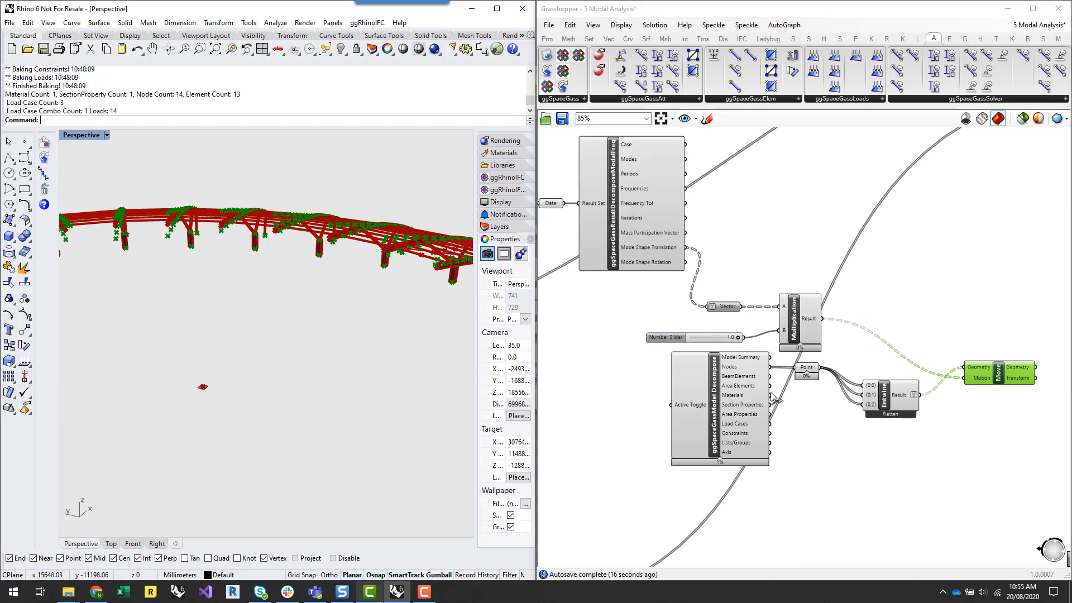
# Shift the Point parameter slightly lower, then add a Tree Branch component and connect Move's Geometry output to its Tree input.
pyautogui.moveTo(809, 373); pyautogui.dragTo(816, 397)
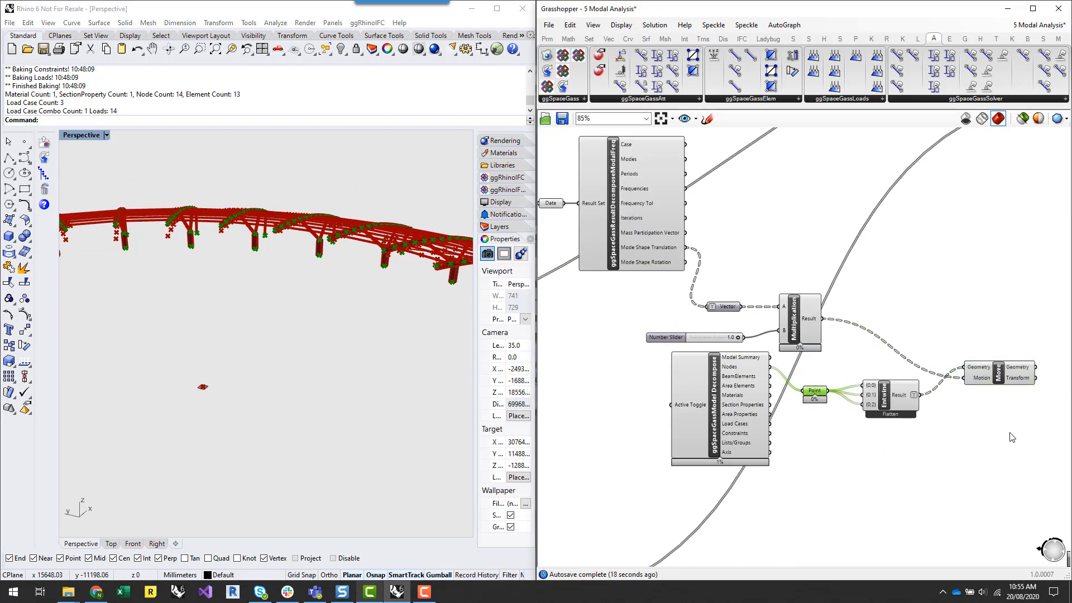
pyautogui.moveTo(1016, 370); pyautogui.dragTo(772, 386, button='right')
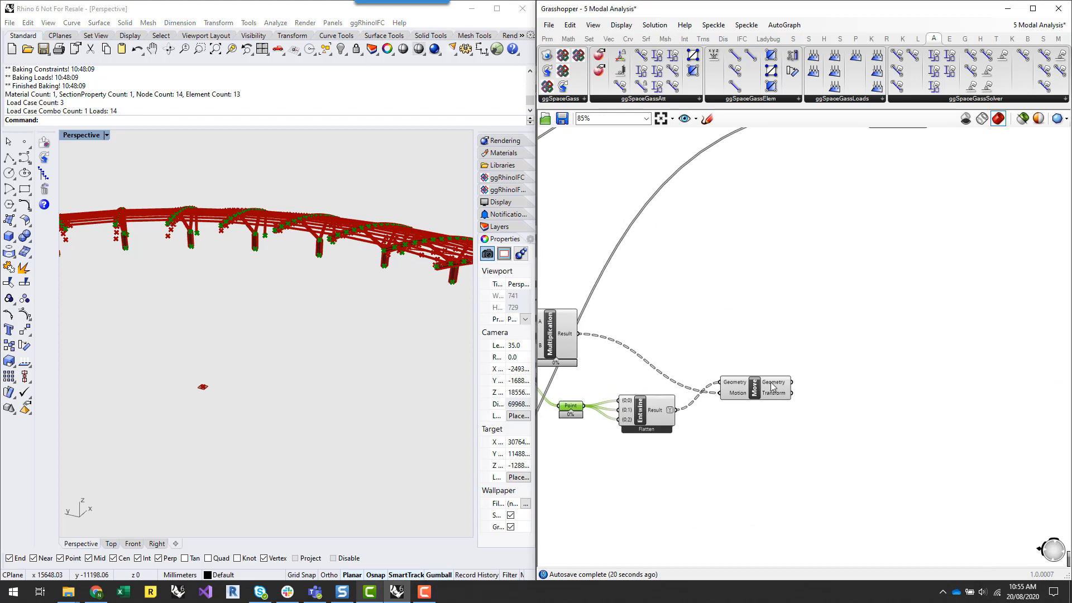
pyautogui.doubleClick(839, 385)
pyautogui.write('branch')
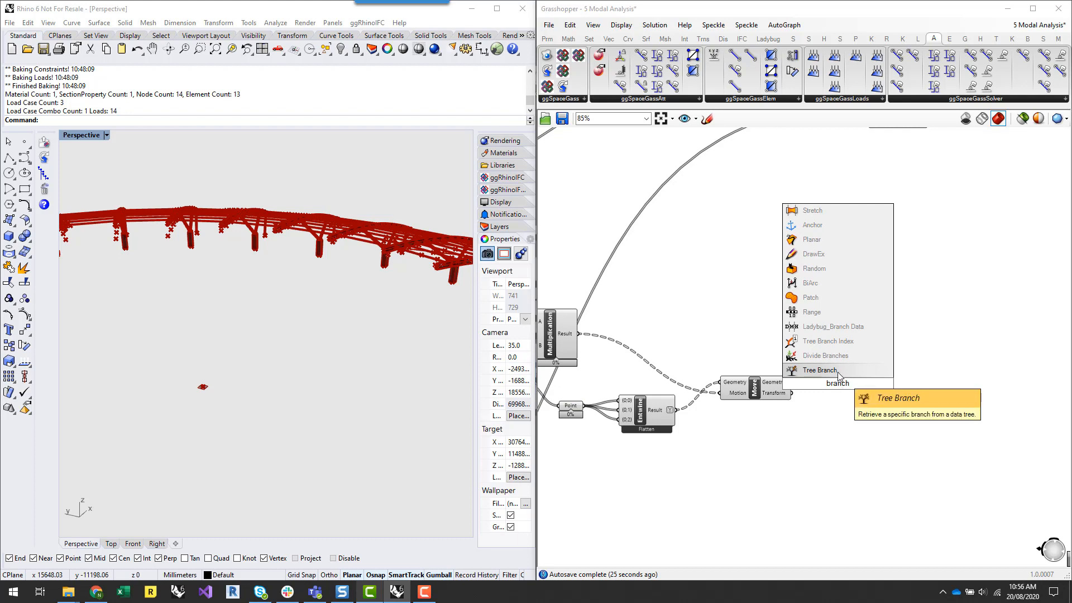
pyautogui.click(839, 372)
pyautogui.moveTo(795, 389); pyautogui.dragTo(843, 385)
# Add a panel containing 0 below Move and connect it to Tree Branch's Path input.
pyautogui.doubleClick(811, 422)
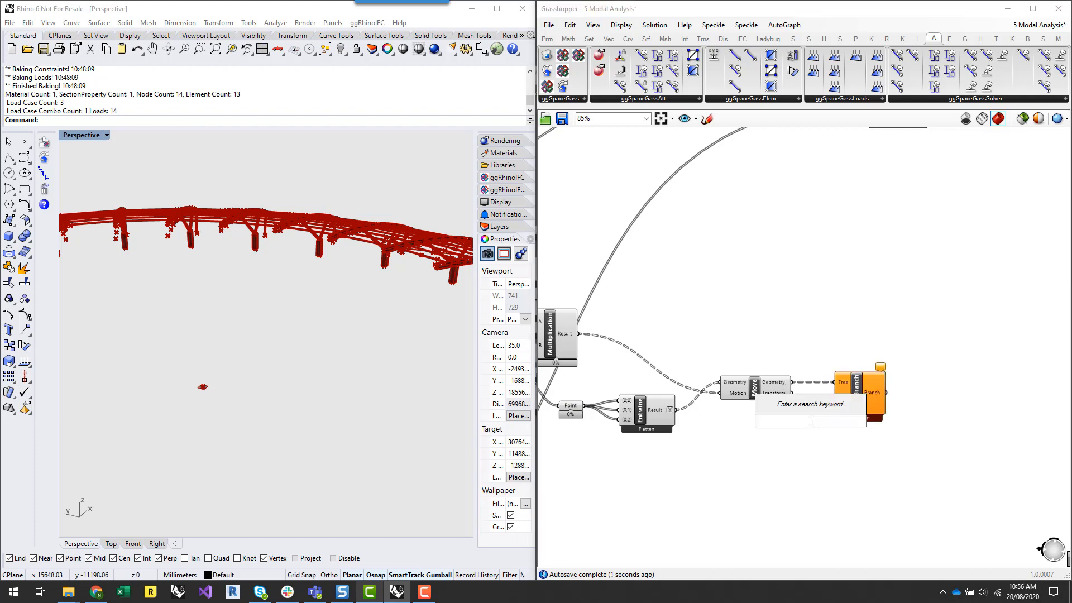
pyautogui.write('panel')
pyautogui.press('Return')
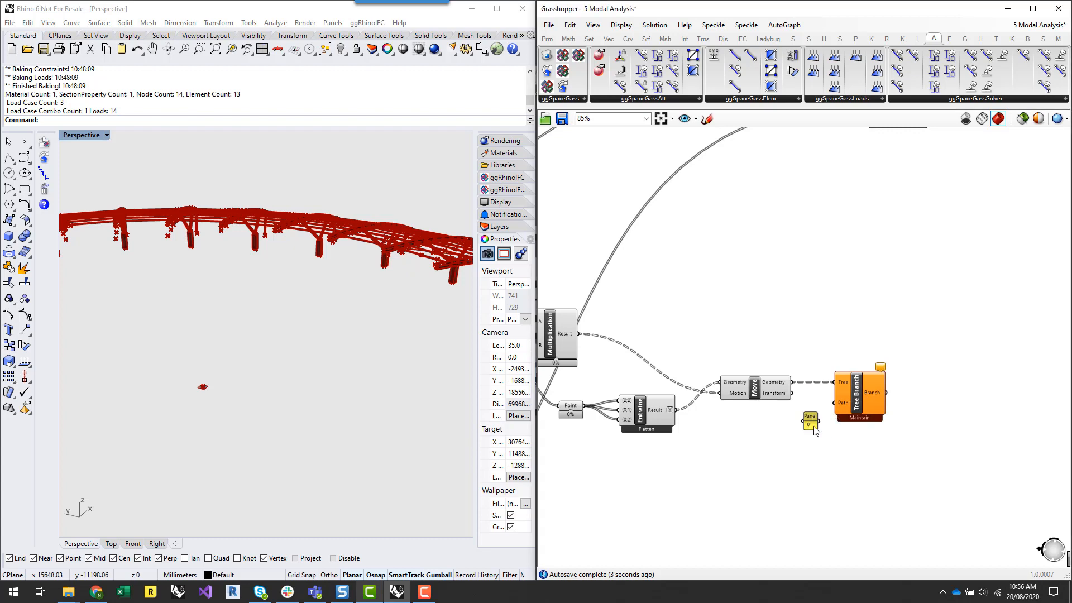
pyautogui.moveTo(818, 422); pyautogui.dragTo(833, 403)
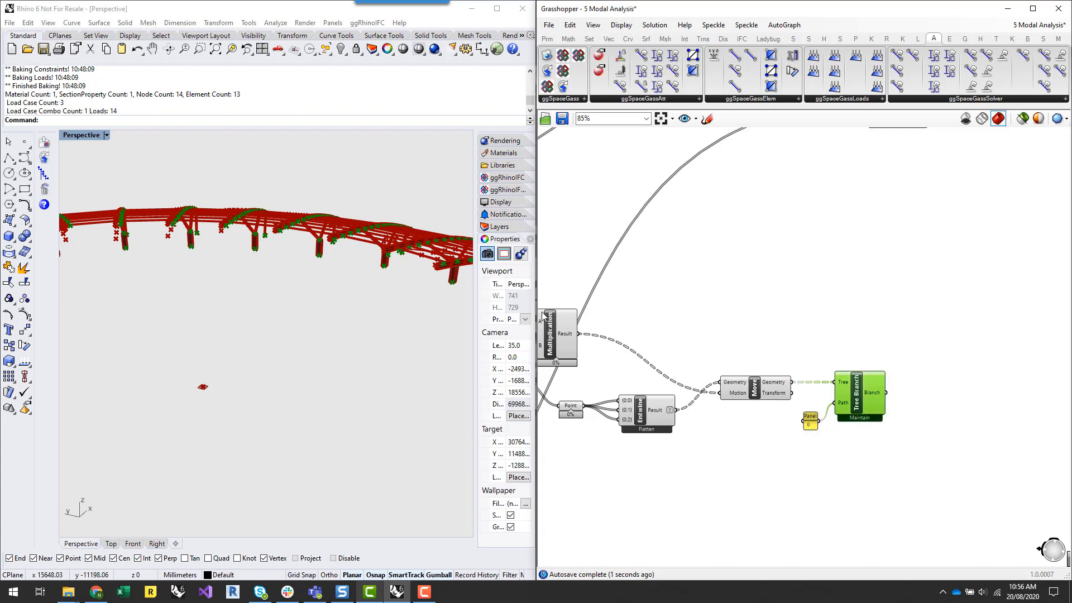
# Examine the points of the selected tree branch against the structure in the Rhino perspective view from several angles.
pyautogui.scroll(3, 225, 303)
pyautogui.scroll(3, 278, 370)
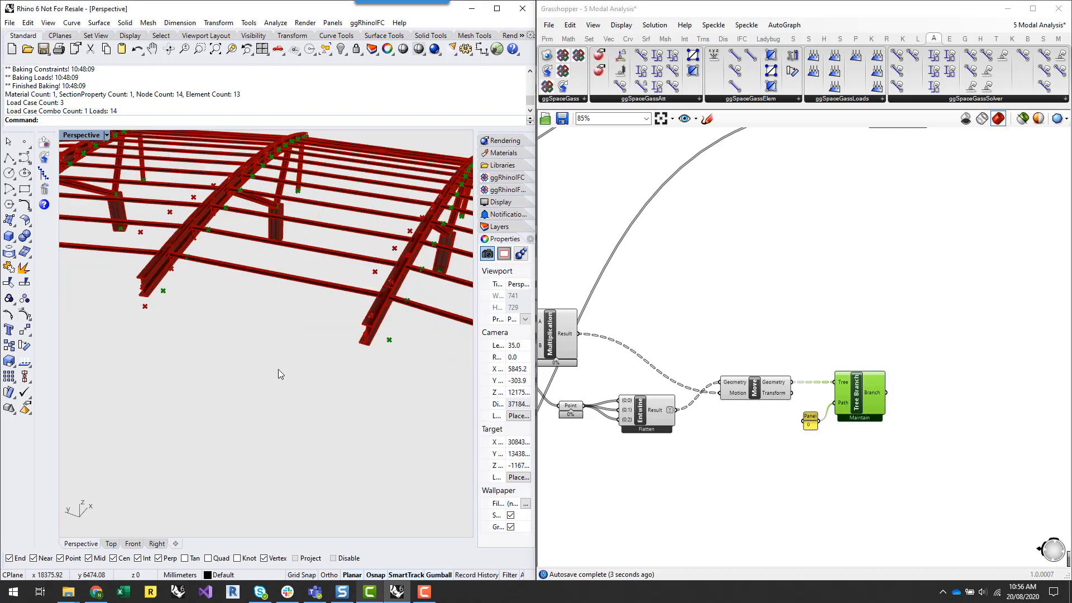
pyautogui.scroll(-6, 278, 370)
pyautogui.moveTo(287, 380); pyautogui.dragTo(391, 381, button='right')
pyautogui.scroll(2, 293, 279)
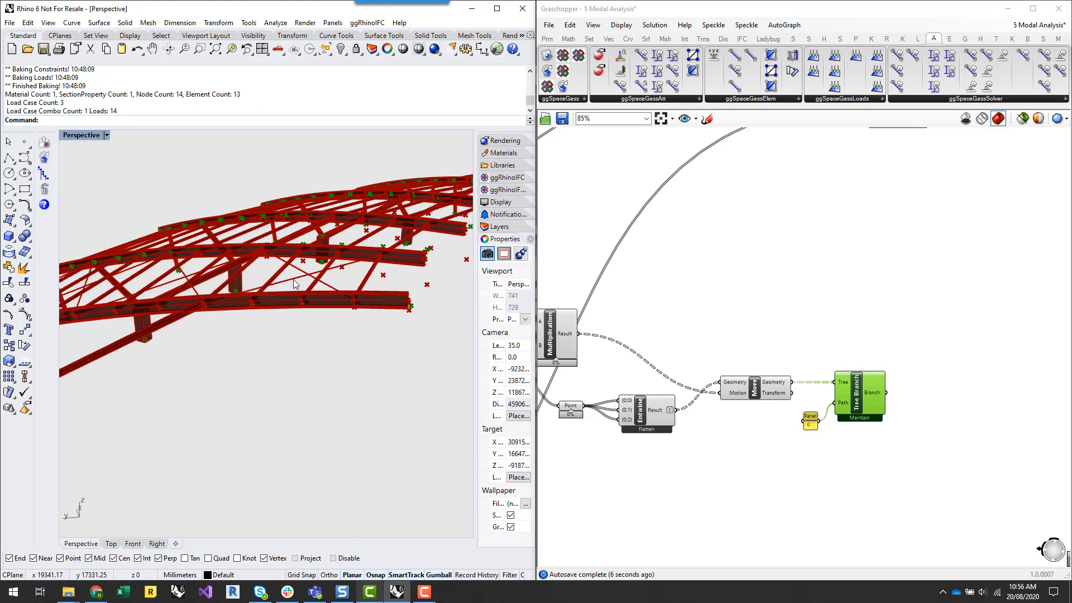
pyautogui.scroll(-2, 296, 290)
pyautogui.moveTo(356, 339); pyautogui.dragTo(319, 383, button='right')
pyautogui.scroll(-2, 321, 386)
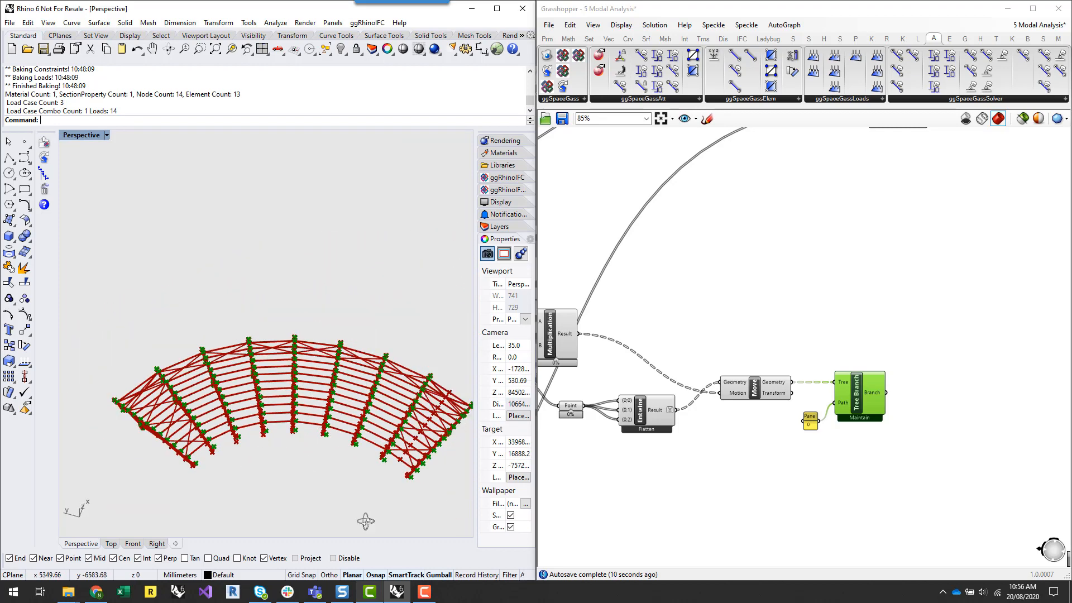
pyautogui.moveTo(366, 522); pyautogui.dragTo(374, 514, button='right')
# Raise the old Number Slider, connect a new one to Multiplication's B input in its place, and set it to 4.
pyautogui.moveTo(587, 338); pyautogui.dragTo(759, 343, button='right')
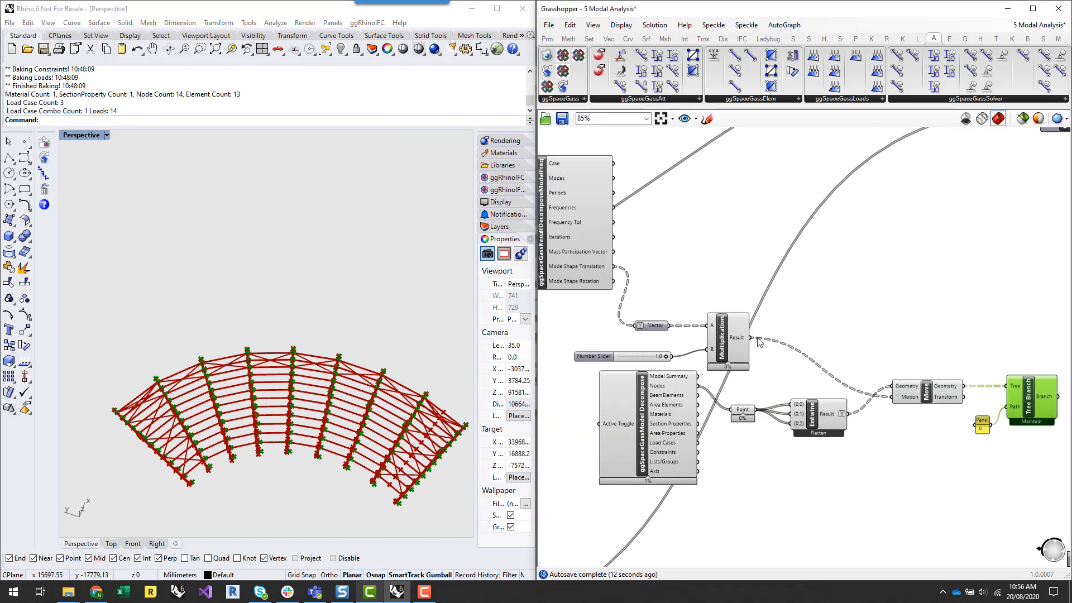
pyautogui.moveTo(639, 360); pyautogui.dragTo(614, 348)
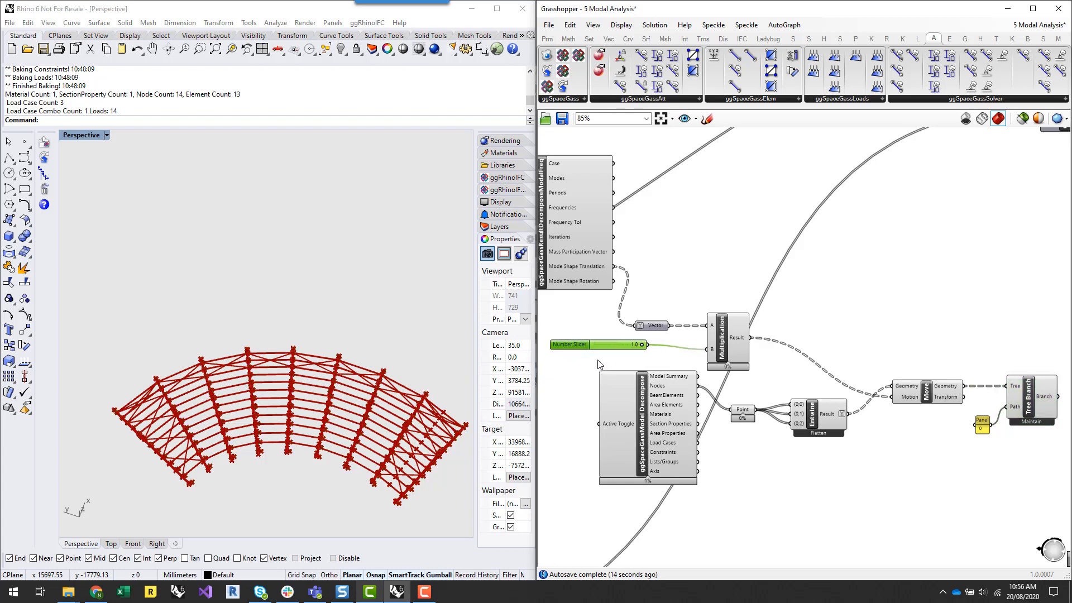
pyautogui.doubleClick(597, 364)
pyautogui.press('Escape')
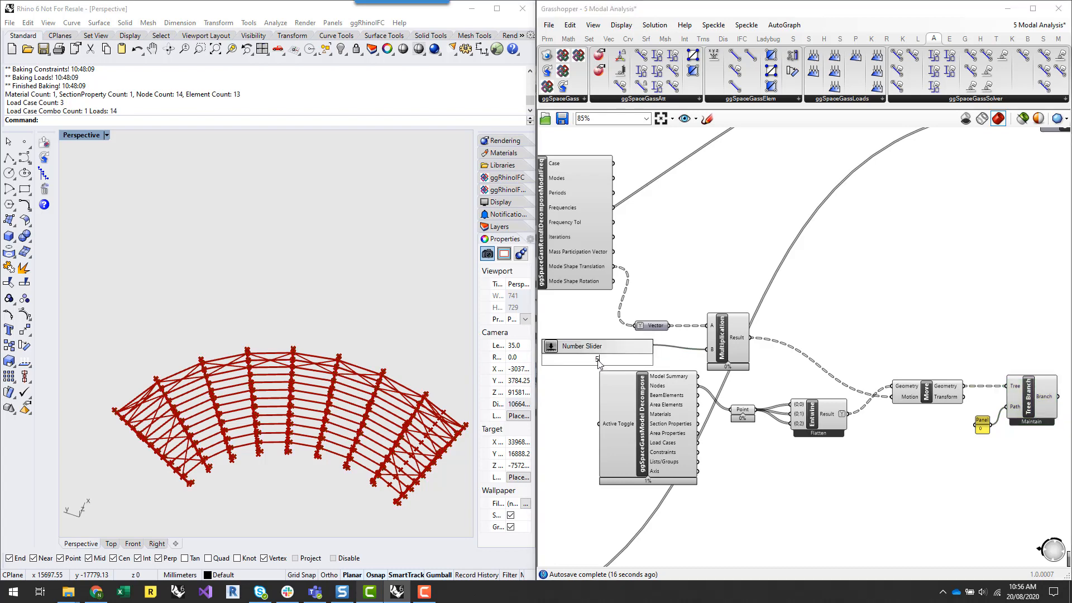
pyautogui.write('5')
pyautogui.press('Return')
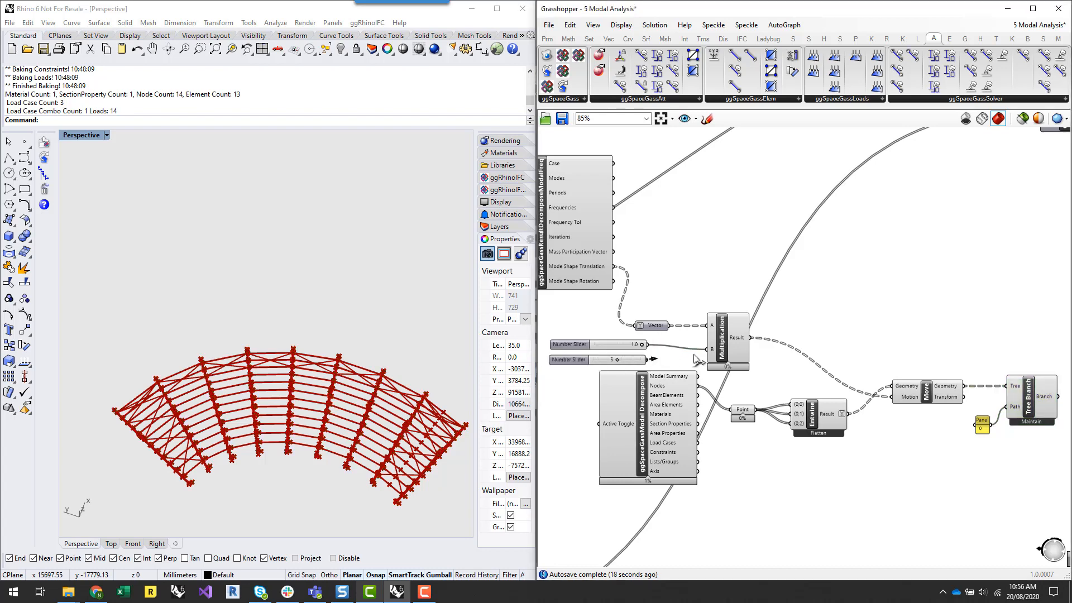
pyautogui.moveTo(697, 359); pyautogui.dragTo(711, 349)
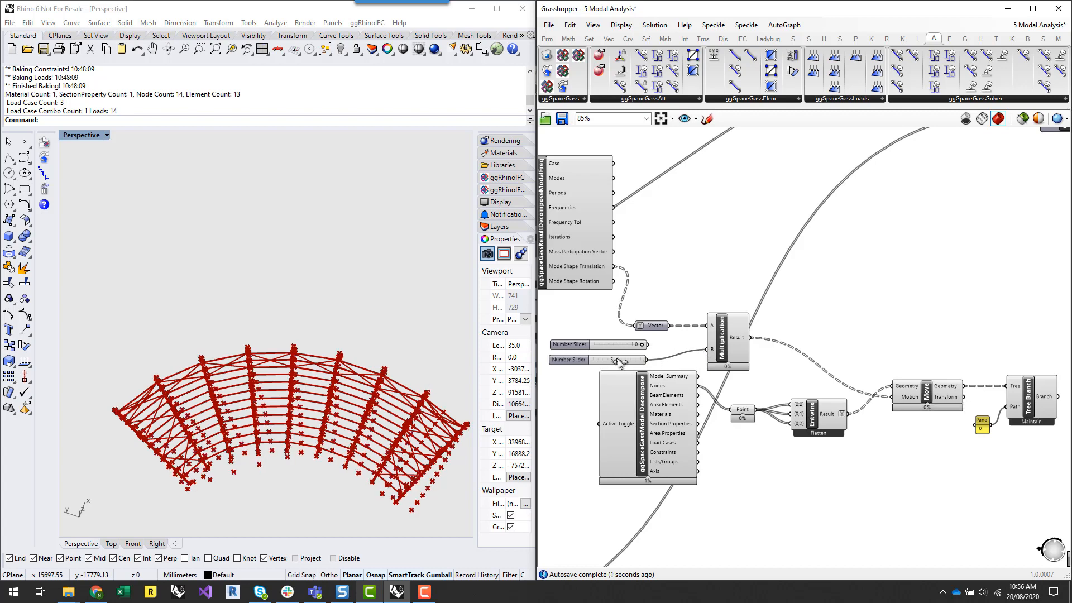
pyautogui.moveTo(617, 359)
pyautogui.mouseDown()
pyautogui.moveTo(627, 359)
pyautogui.moveTo(611, 360)
pyautogui.mouseUp()
pyautogui.moveTo(312, 490); pyautogui.dragTo(340, 335, button='right')
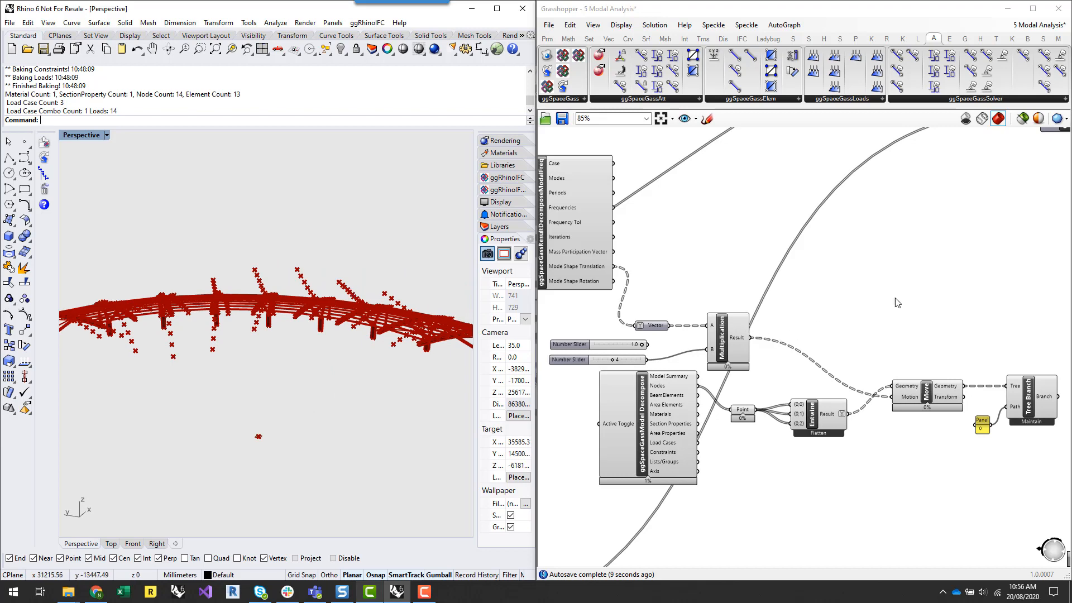
# Turn off the preview of the Move component and select Tree Branch to highlight its points.
pyautogui.scroll(-1, 897, 303)
pyautogui.click(919, 384)
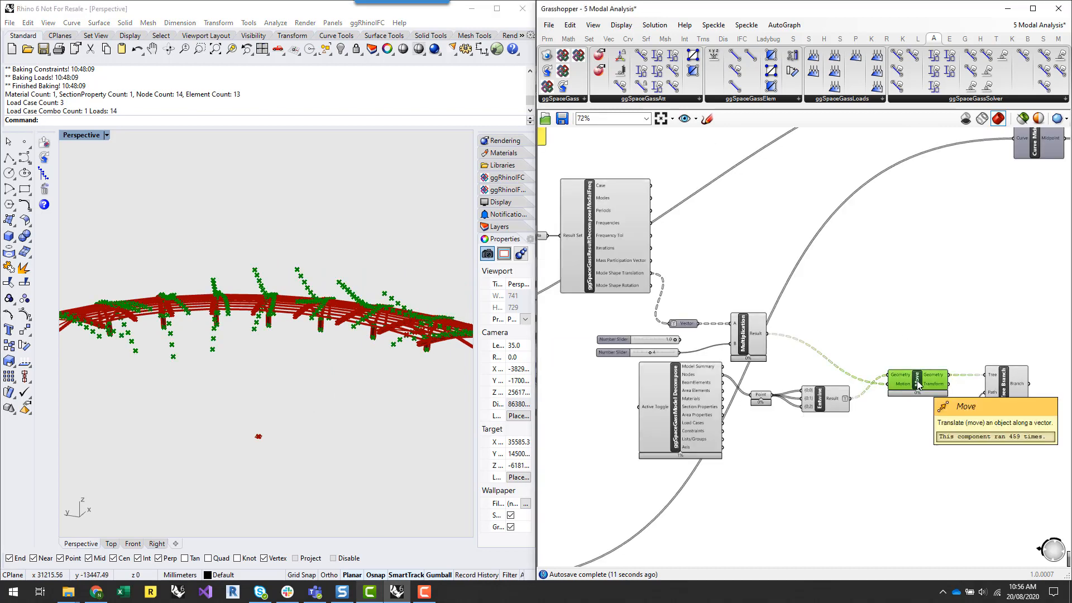
pyautogui.rightClick(918, 384)
pyautogui.click(942, 403)
pyautogui.click(1004, 383)
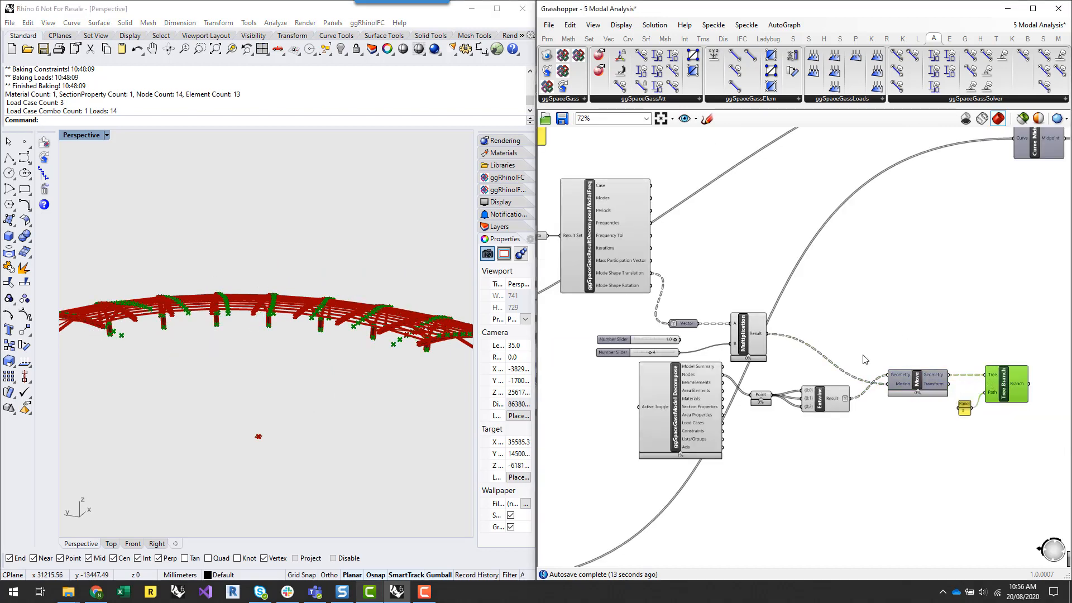
# Set the Number Slider connected to Multiplication to 3 and inspect the displaced points in plan and side views.
pyautogui.moveTo(350, 376); pyautogui.dragTo(364, 399, button='right')
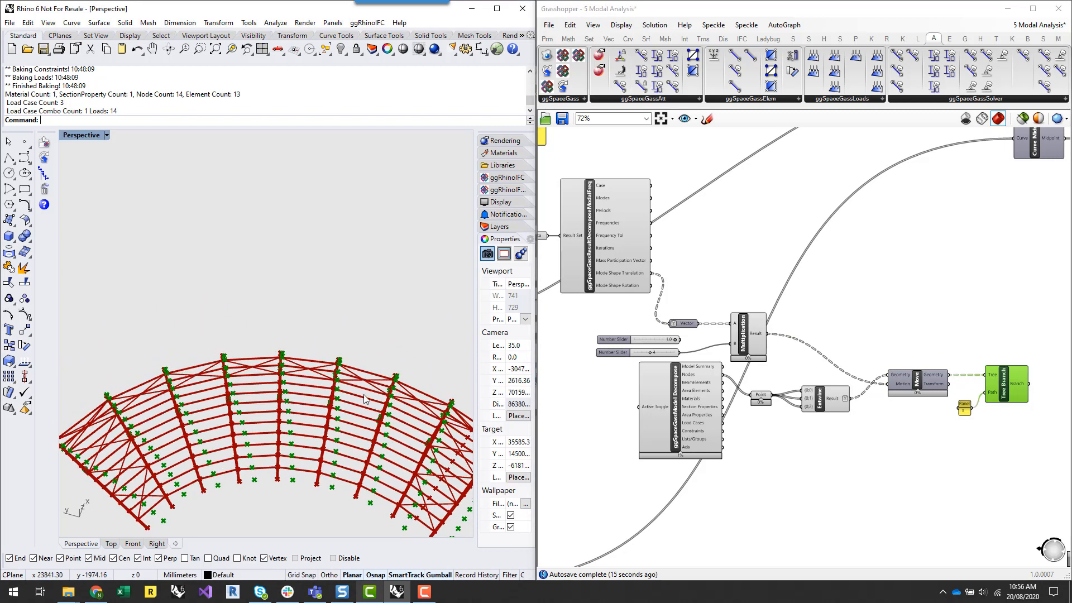
pyautogui.scroll(-3, 364, 398)
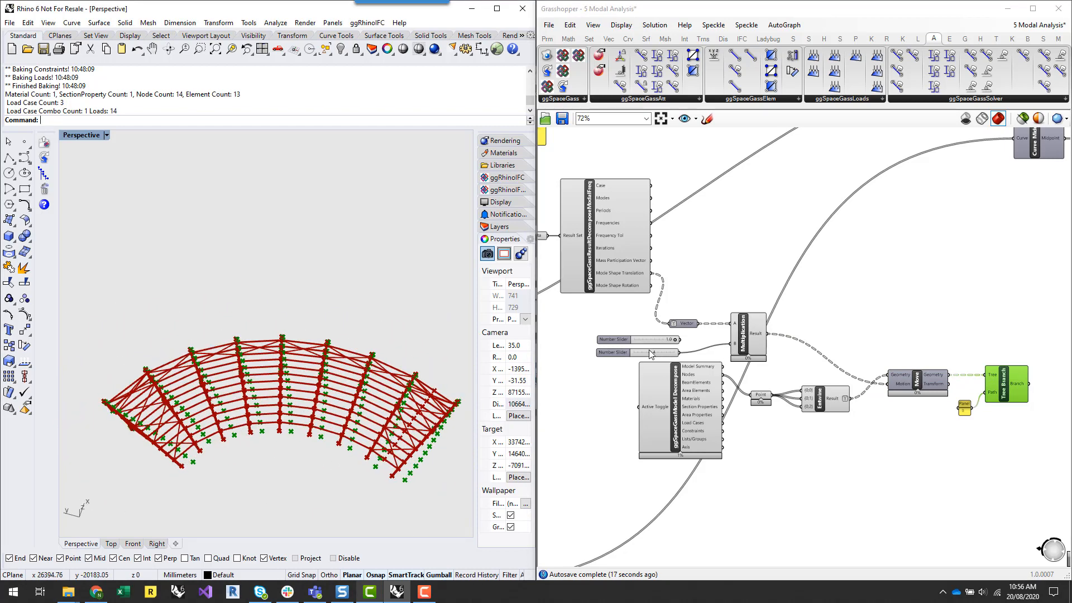
pyautogui.moveTo(652, 355); pyautogui.dragTo(646, 355)
pyautogui.scroll(1, 1015, 398)
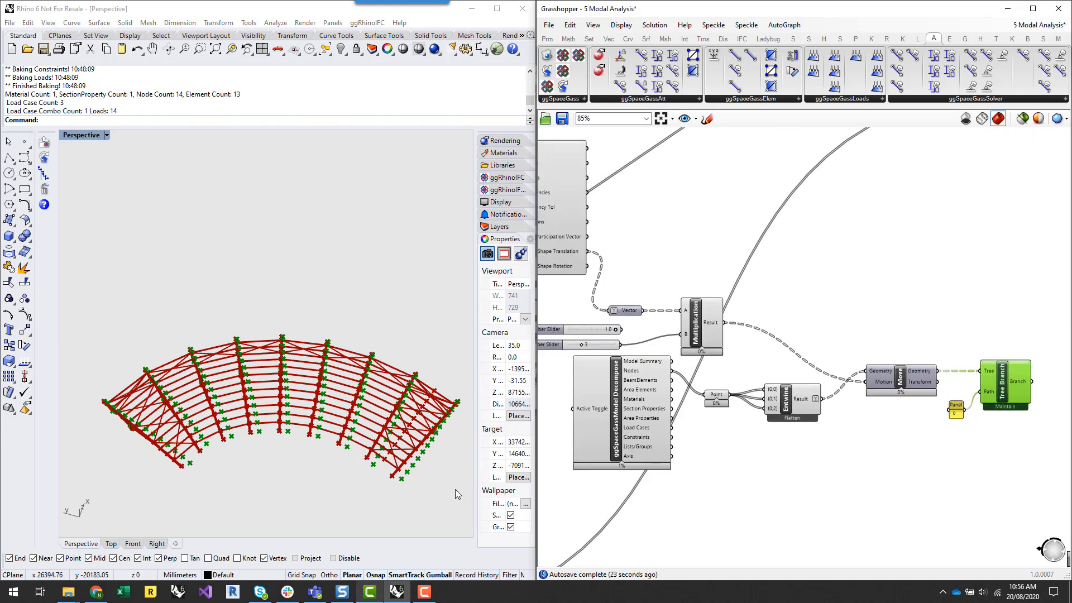
pyautogui.moveTo(455, 489); pyautogui.dragTo(350, 419, button='right')
pyautogui.scroll(4, 384, 282)
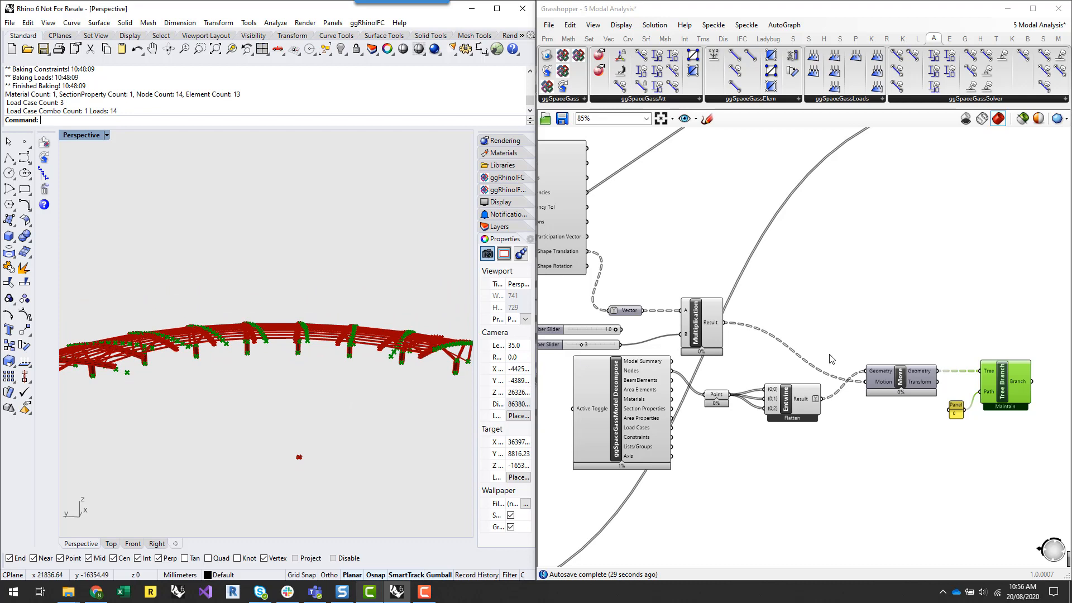
# Change the Tree Branch path panel to 1, set the multiplier slider to 2, and select Tree Branch to highlight that mode.
pyautogui.doubleClick(956, 413)
pyautogui.write('1')
pyautogui.click(997, 503)
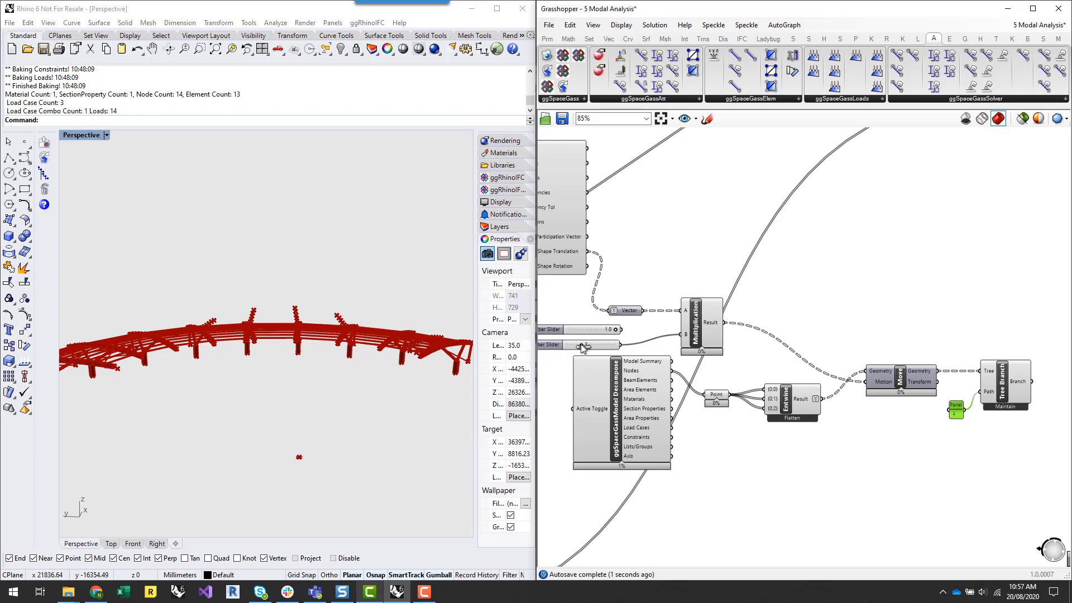
pyautogui.moveTo(582, 349); pyautogui.dragTo(576, 346)
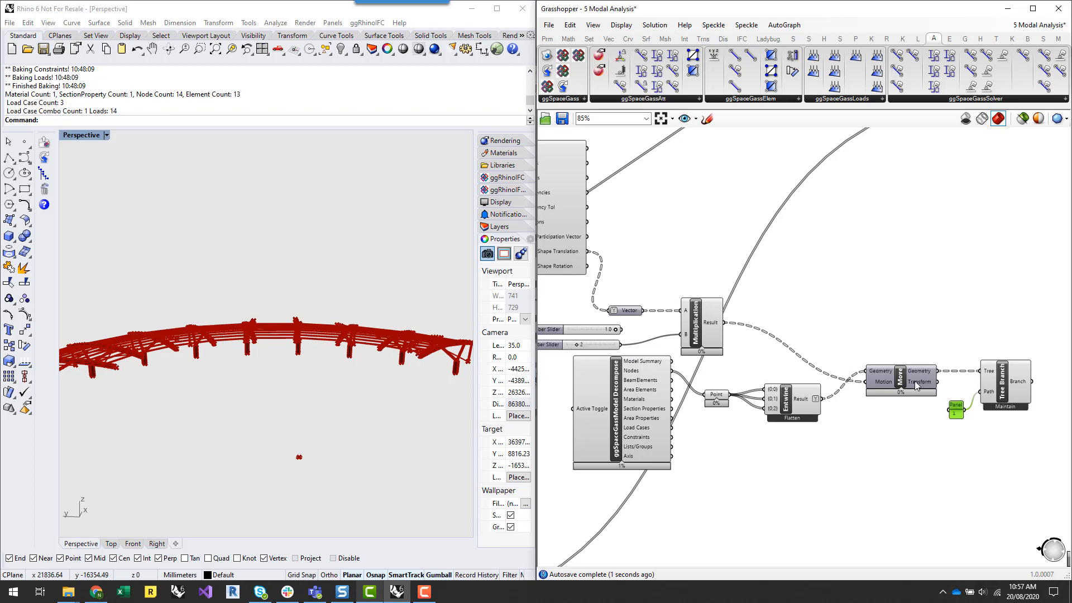
pyautogui.click(1018, 384)
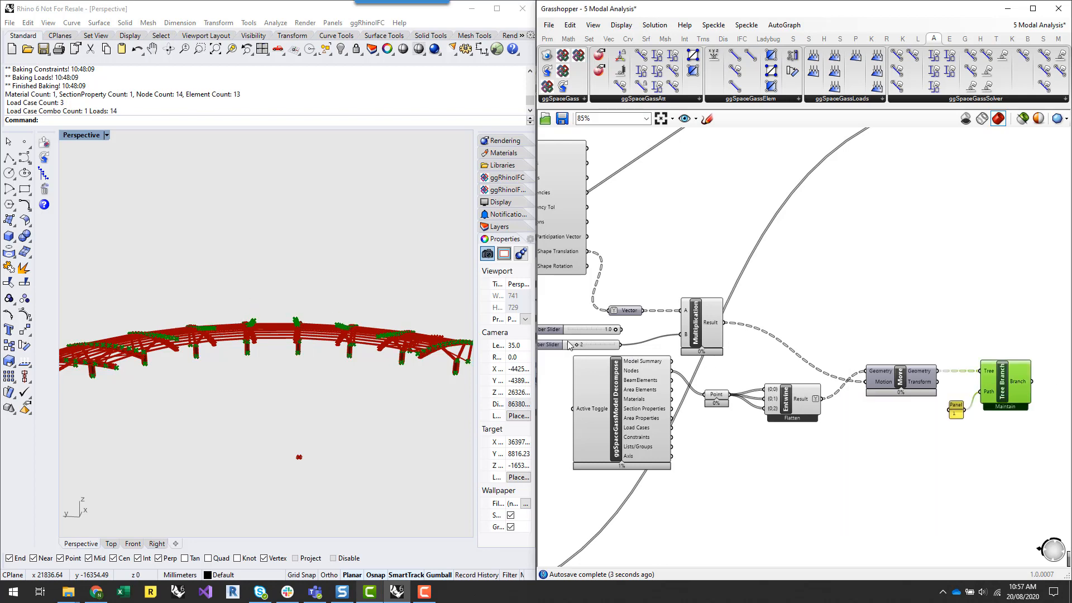
# Turn off the preview of ggSpaceGassModelDecompose and set the Number Slider feeding Multiplication's B input to 5.
pyautogui.click(613, 407)
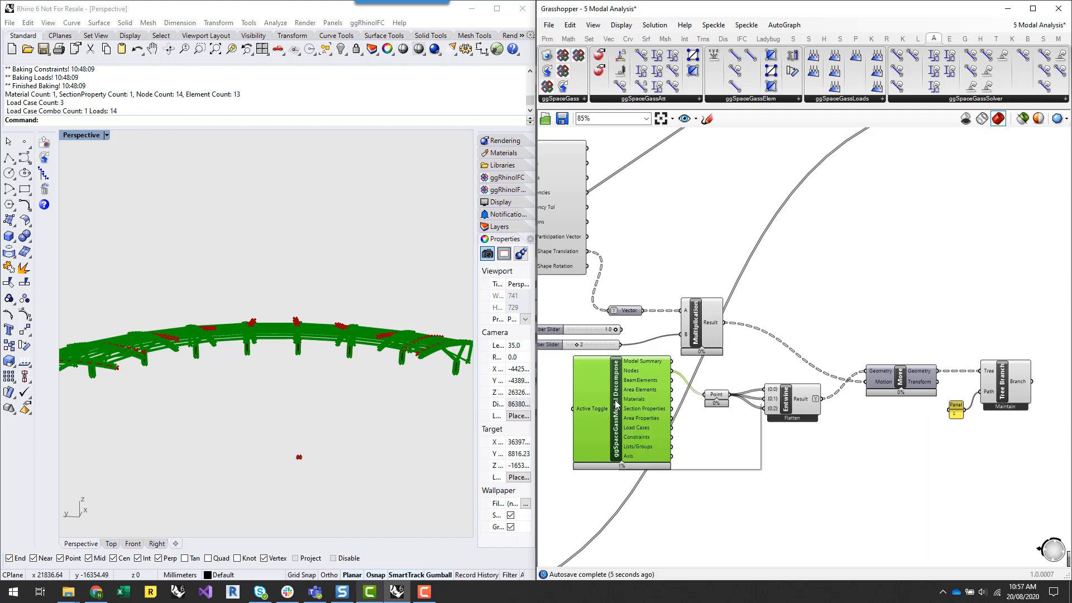
pyautogui.rightClick(616, 401)
pyautogui.click(645, 421)
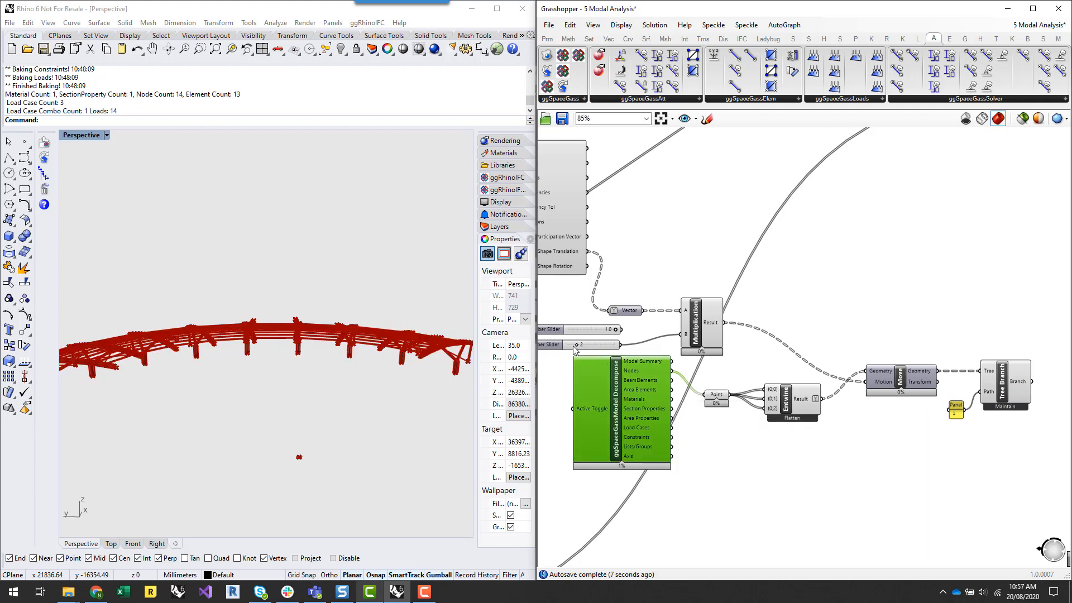
pyautogui.moveTo(578, 348)
pyautogui.mouseDown()
pyautogui.moveTo(597, 352)
pyautogui.moveTo(565, 353)
pyautogui.moveTo(602, 354)
pyautogui.moveTo(562, 357)
pyautogui.moveTo(592, 355)
pyautogui.moveTo(575, 358)
pyautogui.mouseUp()
pyautogui.moveTo(337, 414); pyautogui.dragTo(346, 380, button='right')
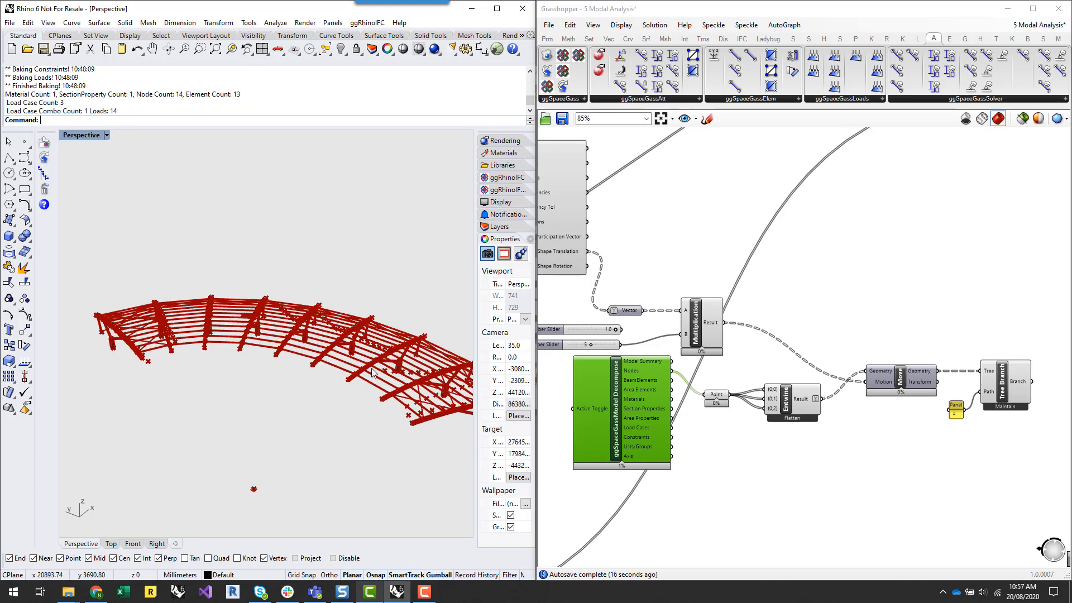
# Change the Tree Branch path panel to 2 and set the multiplier slider to 4 to inspect that mode shape.
pyautogui.doubleClick(954, 413)
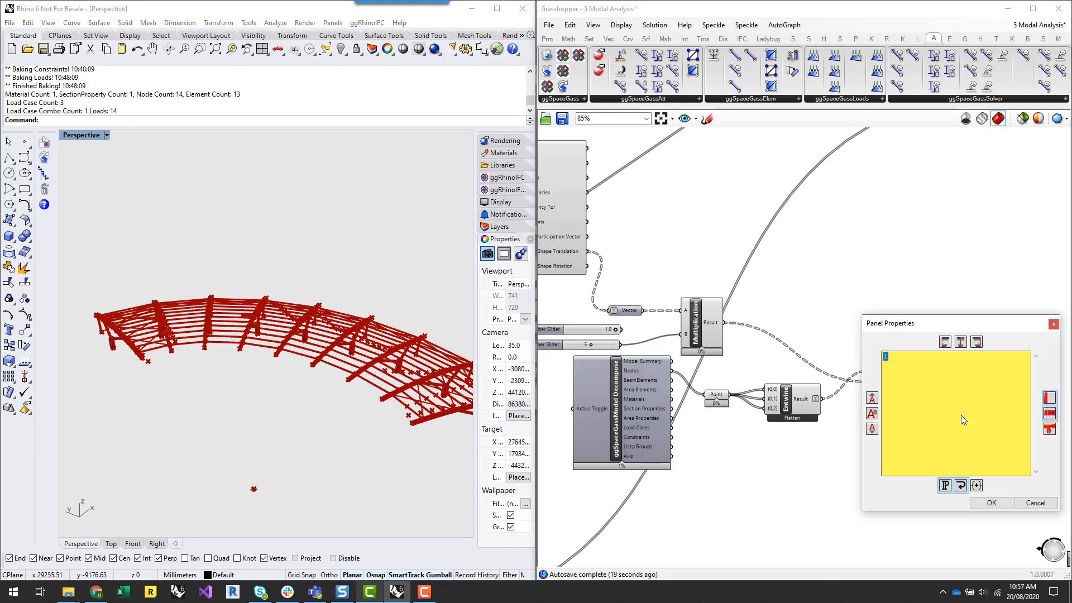
pyautogui.write('2')
pyautogui.click(991, 502)
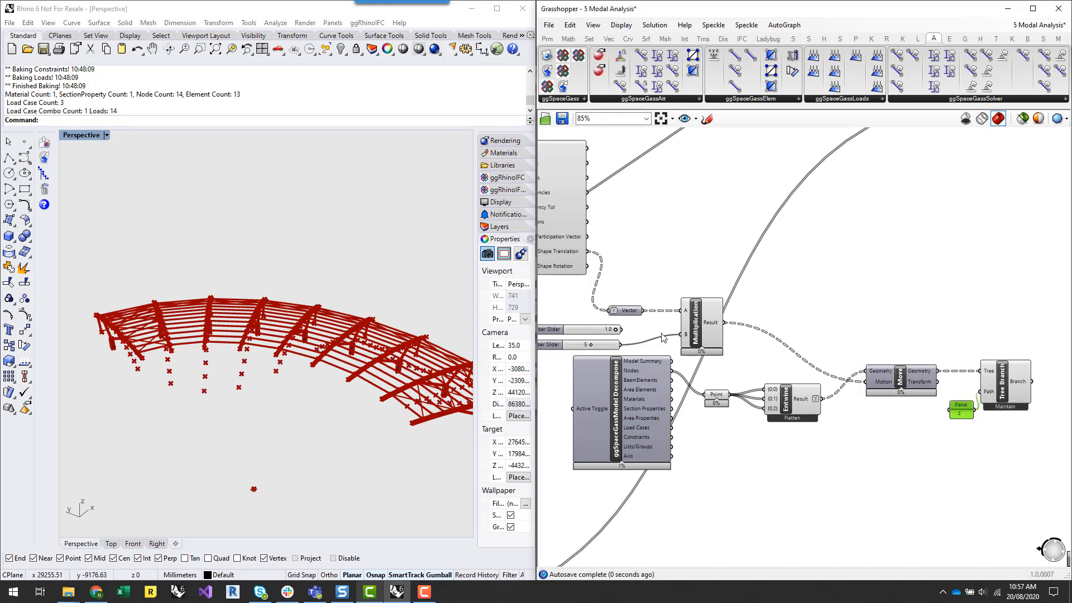
pyautogui.moveTo(591, 348); pyautogui.dragTo(586, 347)
pyautogui.moveTo(353, 447); pyautogui.dragTo(397, 307, button='right')
pyautogui.scroll(3, 398, 307)
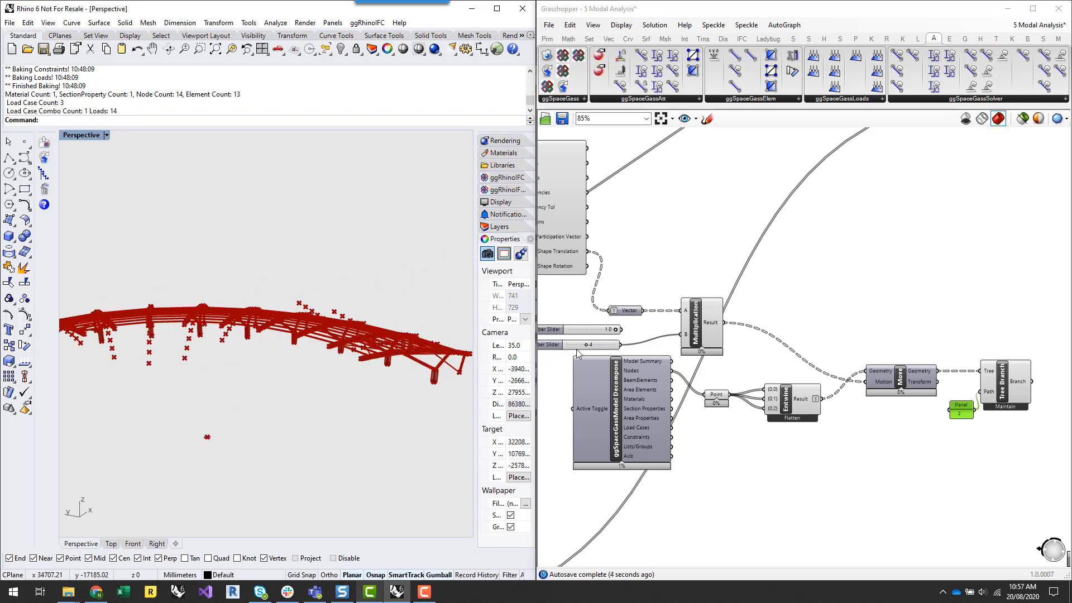
# Set the multiplier slider to 2, view the whole displaced structure and deselect the path panel.
pyautogui.moveTo(586, 349)
pyautogui.mouseDown()
pyautogui.moveTo(564, 349)
pyautogui.moveTo(591, 347)
pyautogui.moveTo(577, 345)
pyautogui.mouseUp()
pyautogui.moveTo(385, 391); pyautogui.dragTo(248, 374, button='right')
pyautogui.scroll(-2, 245, 369)
pyautogui.click(947, 304)
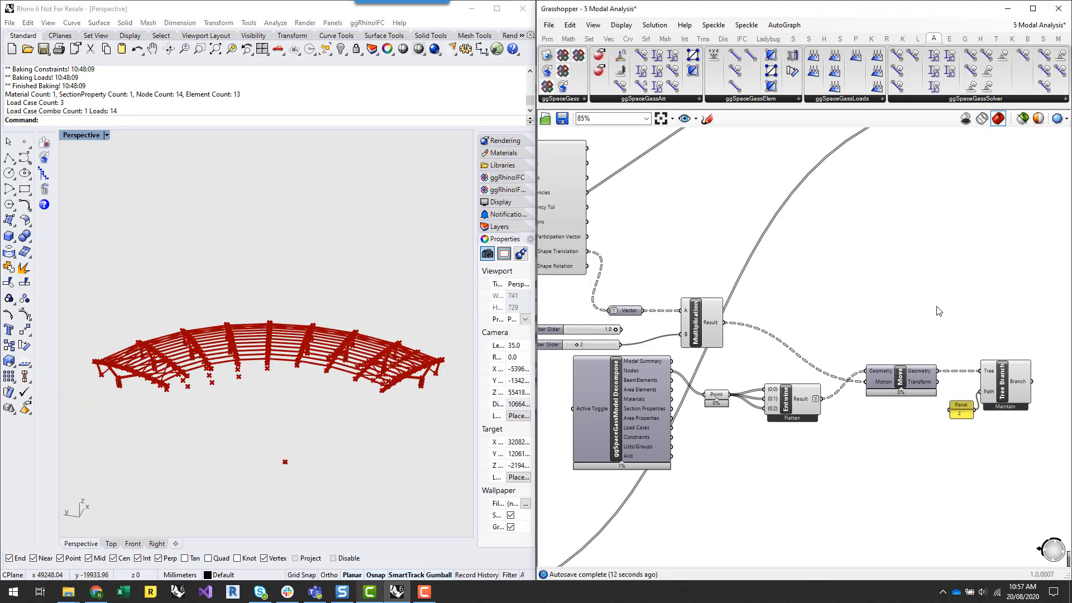
# Examine the values of the Frequencies output on the ggSpaceGassResultDecomposeModalFreq component.
pyautogui.scroll(-1, 916, 354)
pyautogui.scroll(4, 695, 414)
pyautogui.moveTo(704, 166); pyautogui.dragTo(939, 447, button='right')
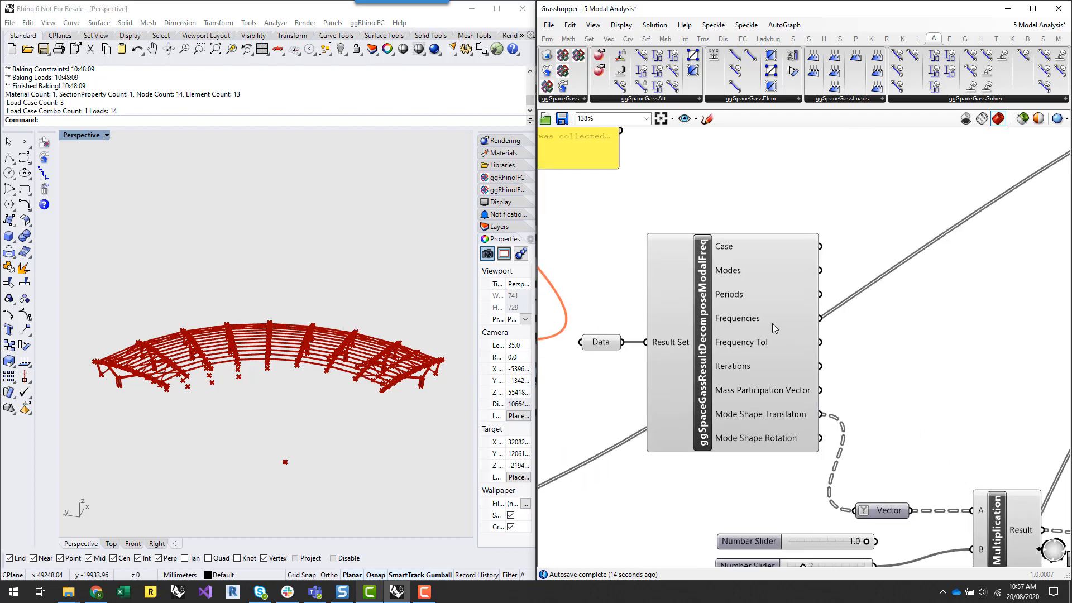
pyautogui.moveTo(763, 316)
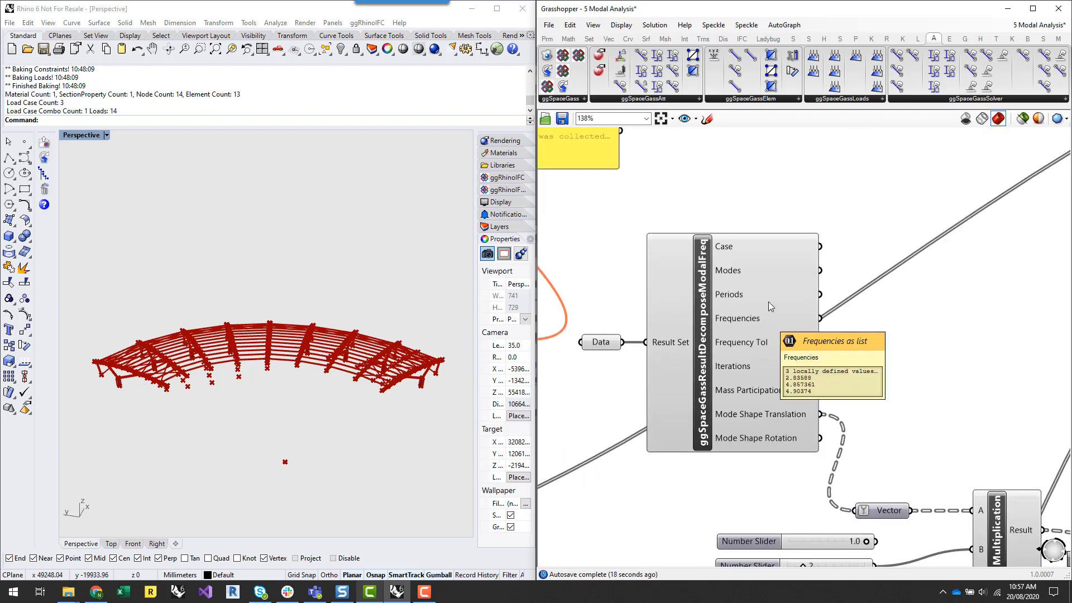
pyautogui.scroll(-3, 732, 373)
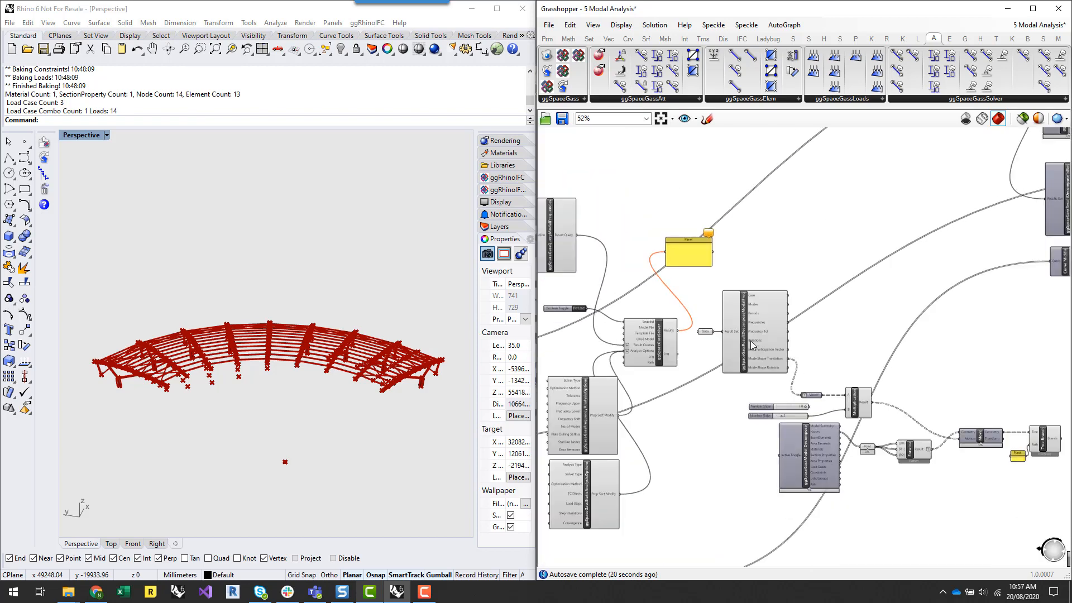
pyautogui.scroll(-2, 757, 321)
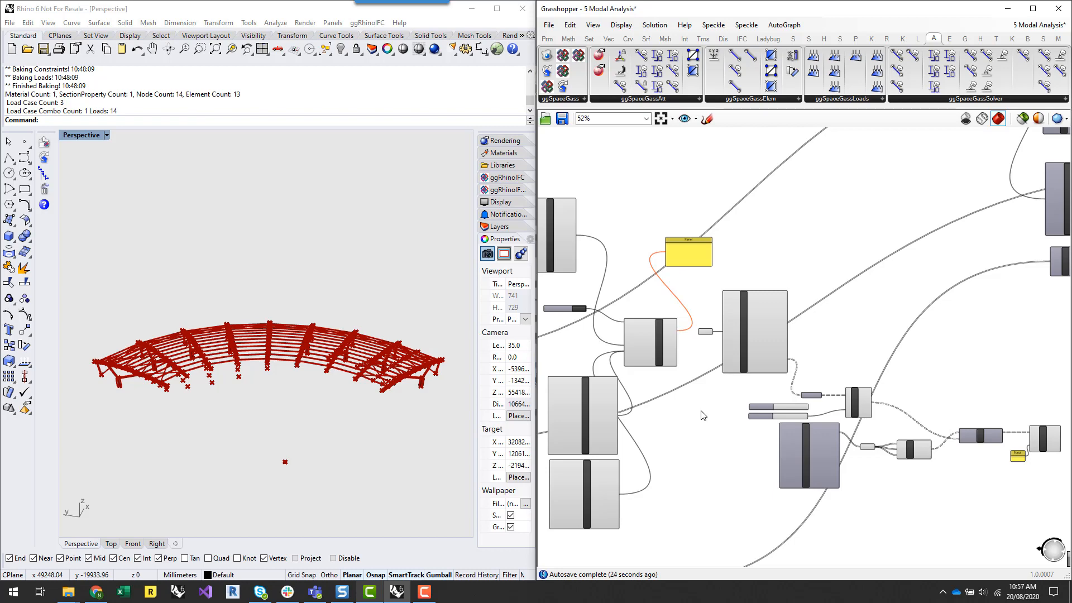
# Move the Boolean Toggle connected to ggSpaceGassSolver's Enabled input slightly higher than the solver component and deselect it.
pyautogui.moveTo(702, 415); pyautogui.dragTo(773, 413, button='right')
pyautogui.scroll(3, 639, 302)
pyautogui.click(620, 350)
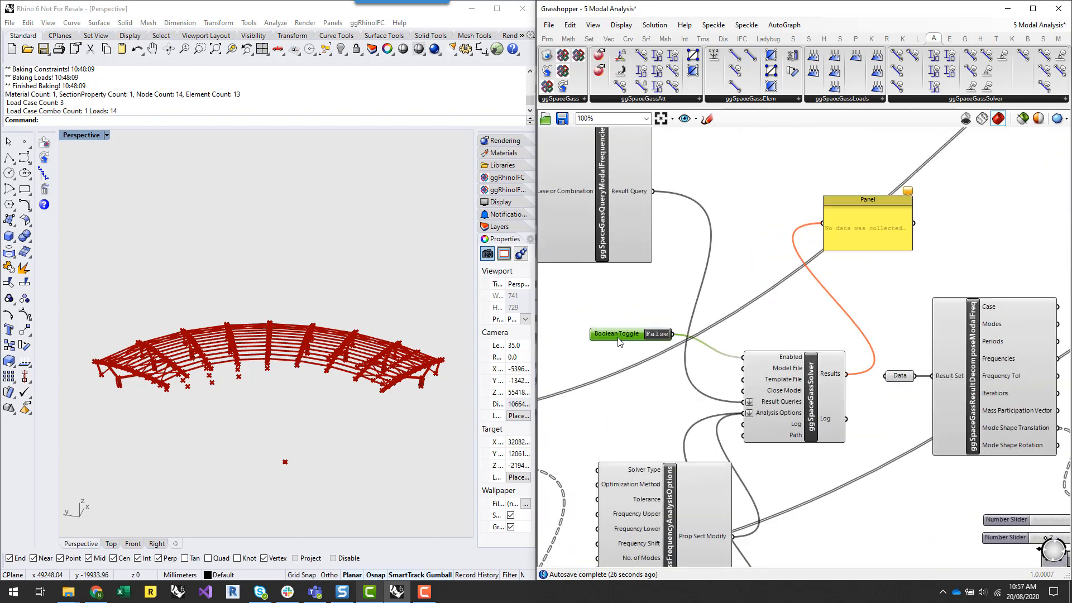
pyautogui.click(787, 333)
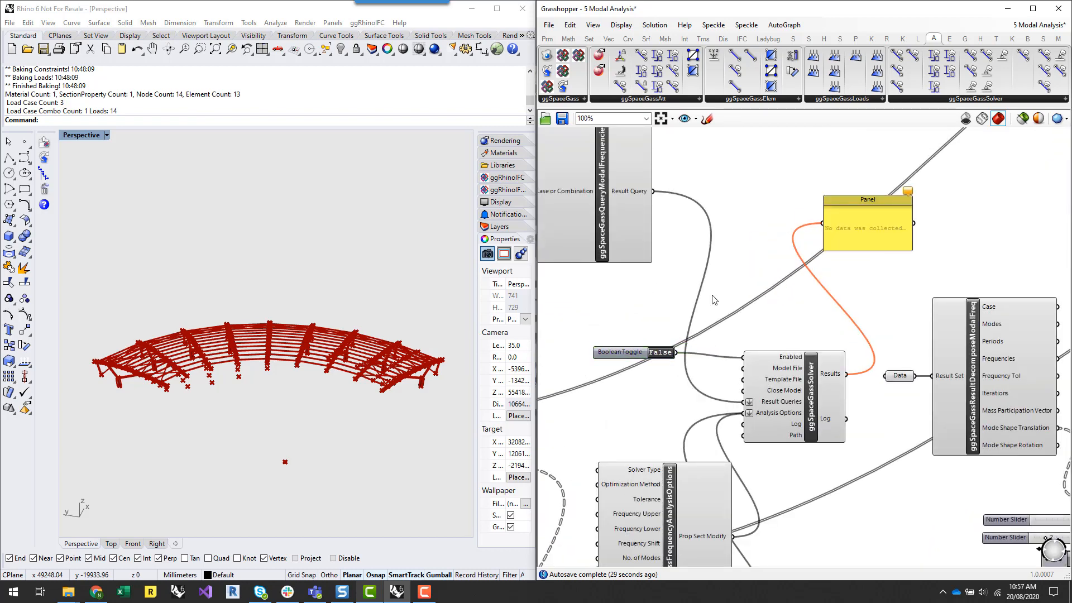
pyautogui.moveTo(628, 353); pyautogui.dragTo(628, 313)
pyautogui.click(783, 327)
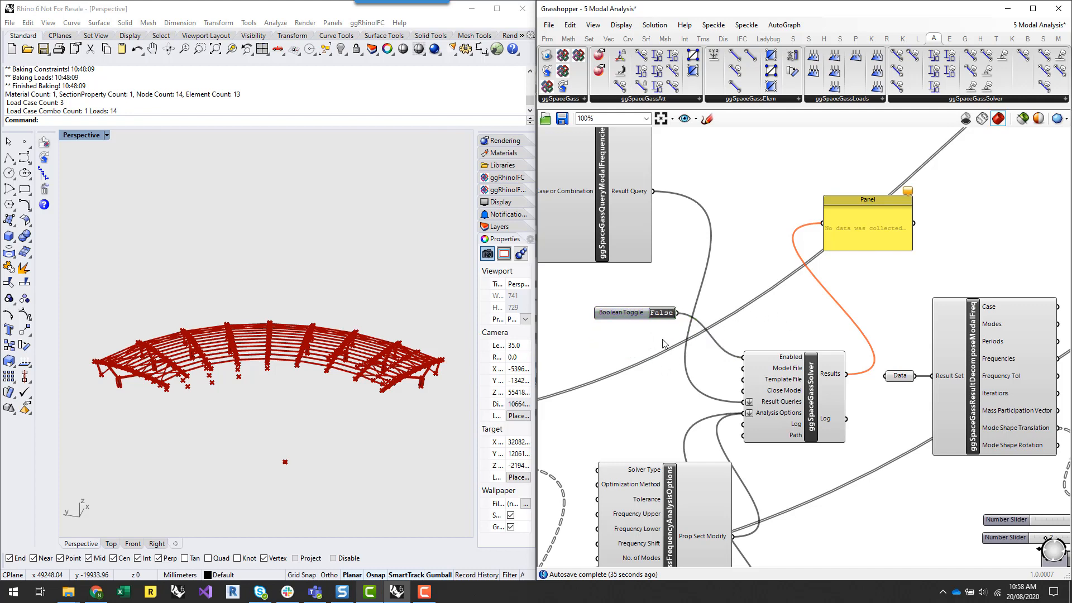
pyautogui.moveTo(414, 439); pyautogui.dragTo(306, 376, button='right')
pyautogui.scroll(2, 384, 384)
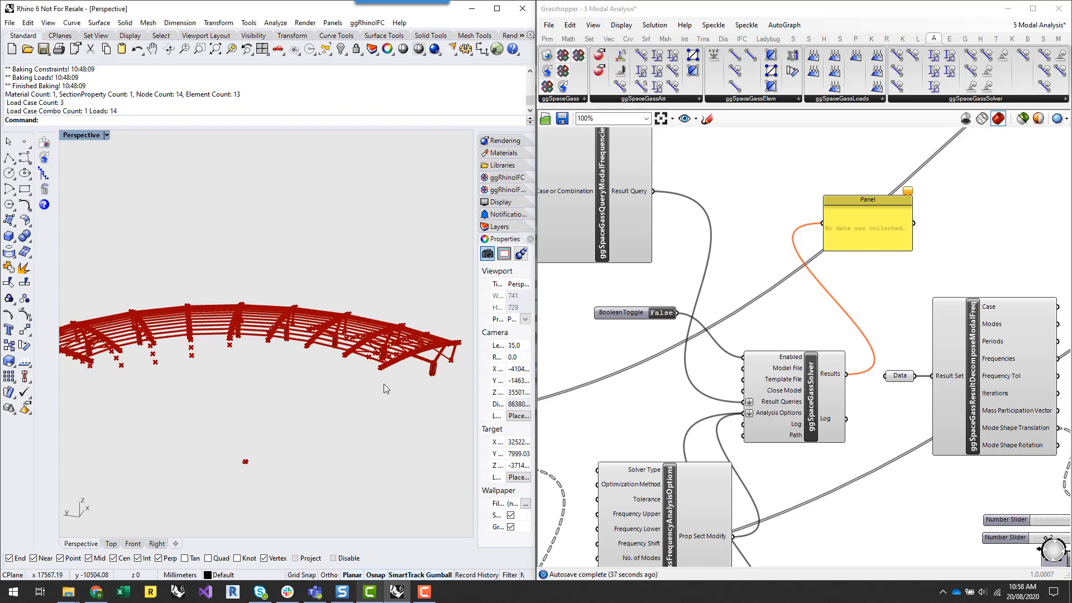
pyautogui.scroll(-2, 377, 381)
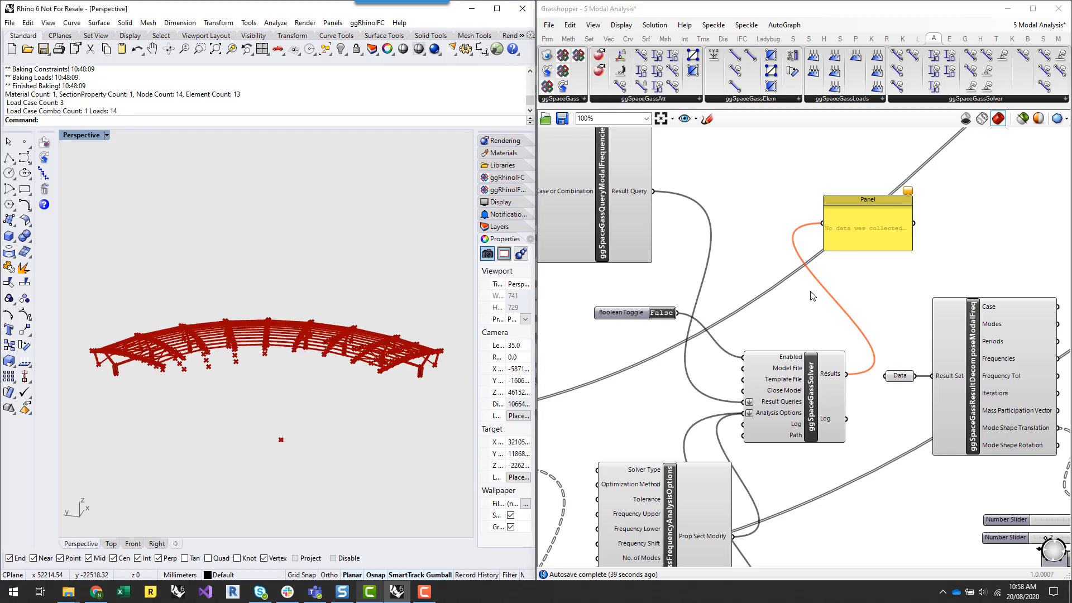